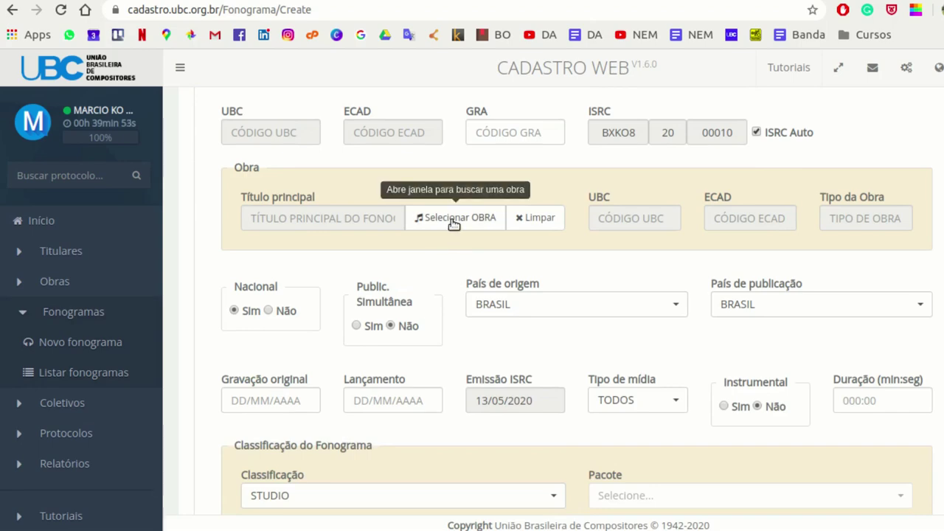
- Create a new work titled REINO, accept the terms of use and continue
{"action": "left_click", "coordinate": [453, 224]}
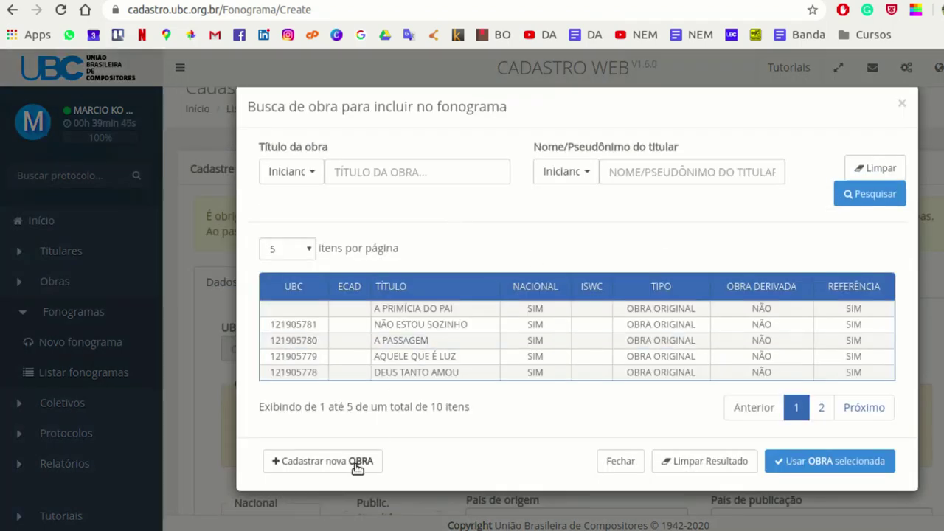
{"action": "left_click", "coordinate": [357, 463]}
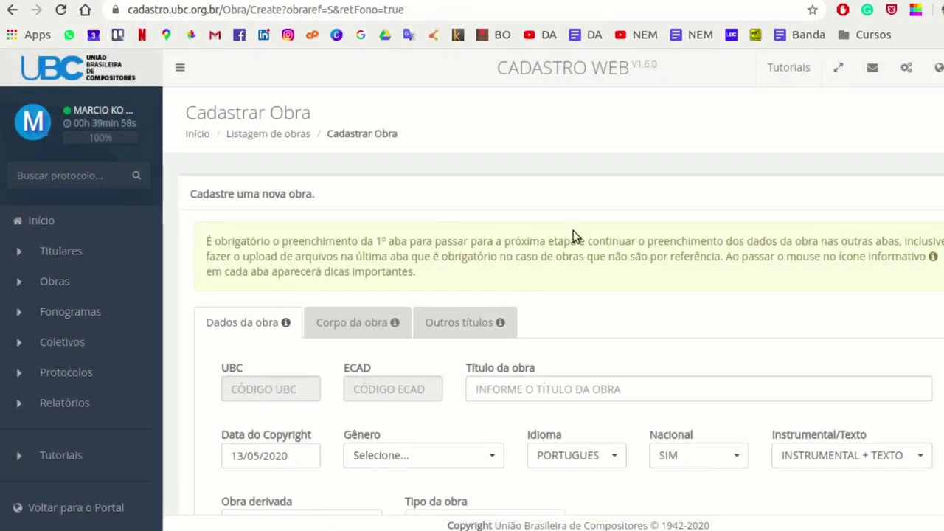
{"action": "scroll", "coordinate": [596, 214], "scroll_direction": "down", "scroll_amount": 3}
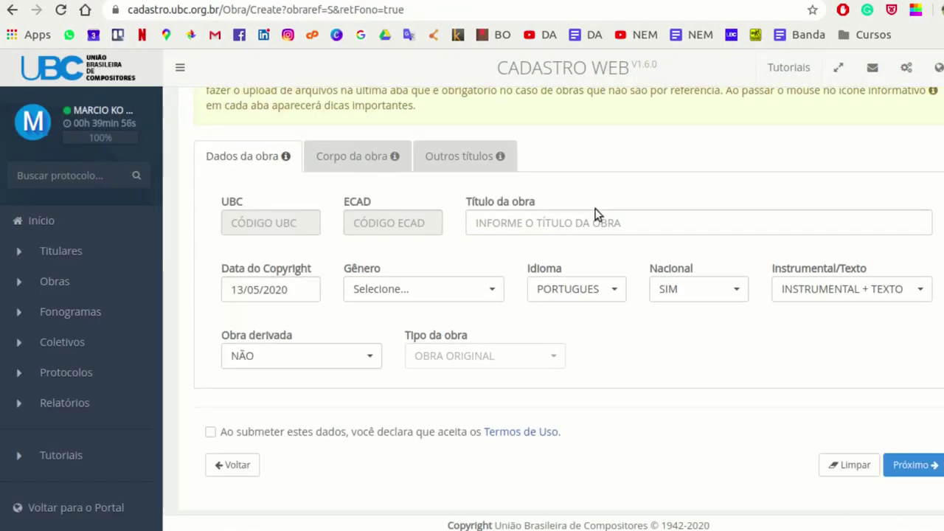
{"action": "left_click", "coordinate": [607, 222]}
{"action": "type", "text": "REINO"}
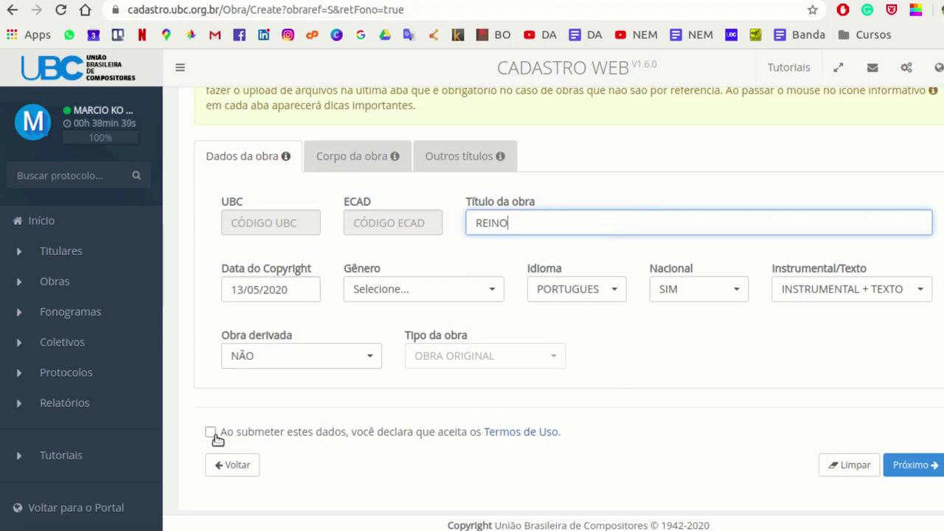
{"action": "left_click", "coordinate": [211, 433]}
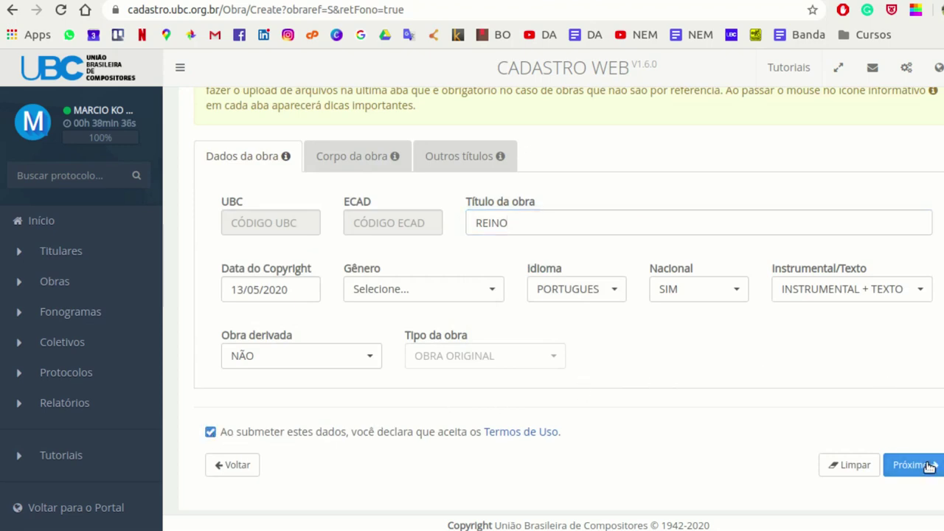
{"action": "left_click", "coordinate": [912, 465]}
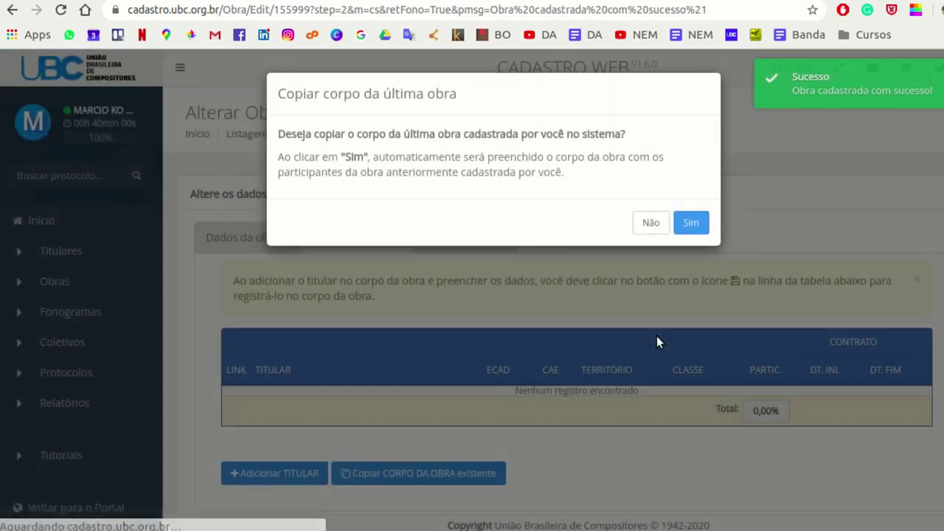
- Without copying participants, add a rights holder from page 2 of the search to the work
{"action": "left_click", "coordinate": [651, 224]}
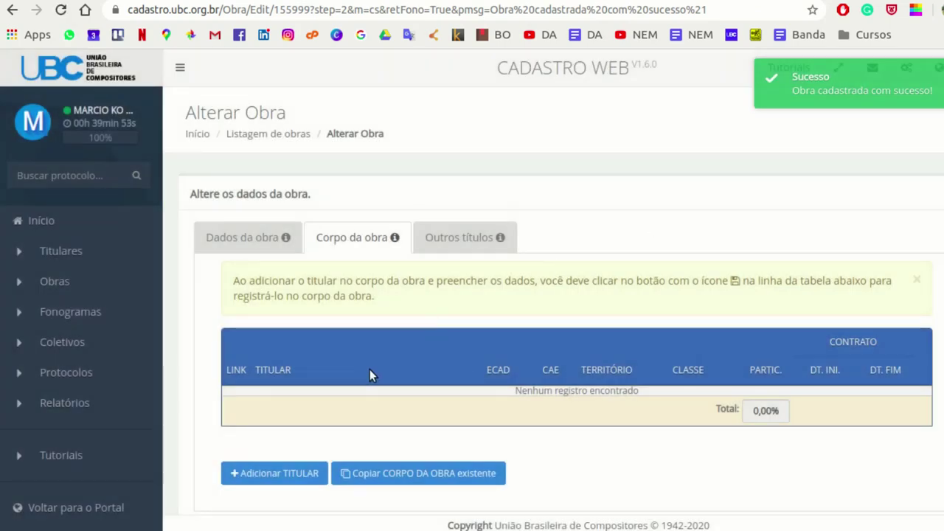
{"action": "left_click", "coordinate": [297, 472]}
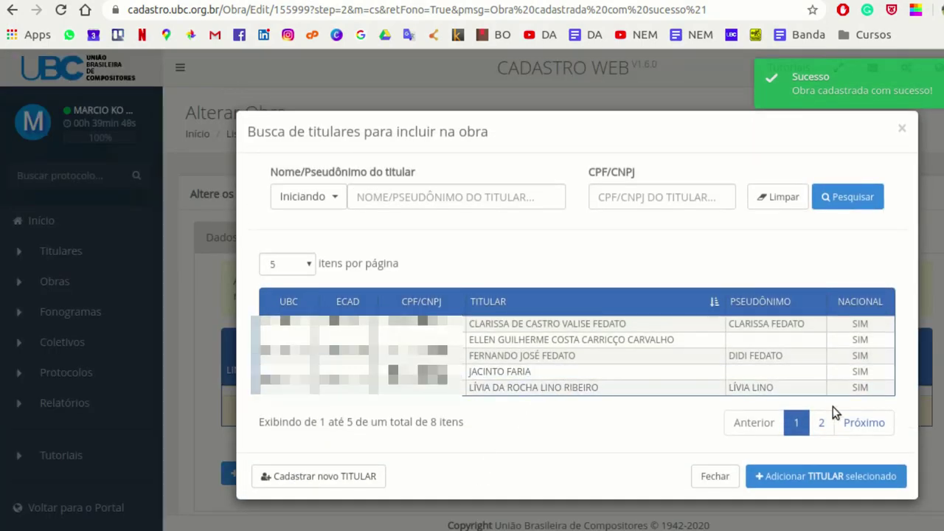
{"action": "left_click", "coordinate": [859, 425]}
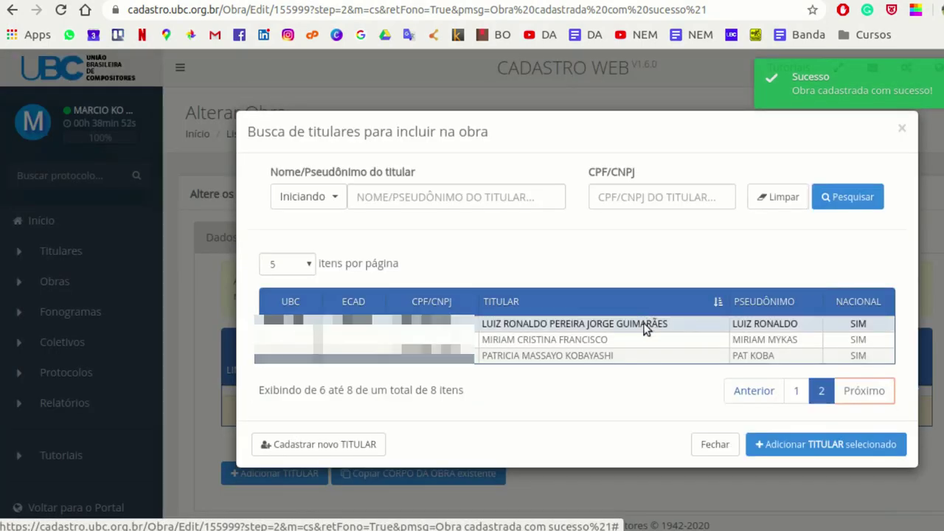
{"action": "left_click", "coordinate": [635, 323]}
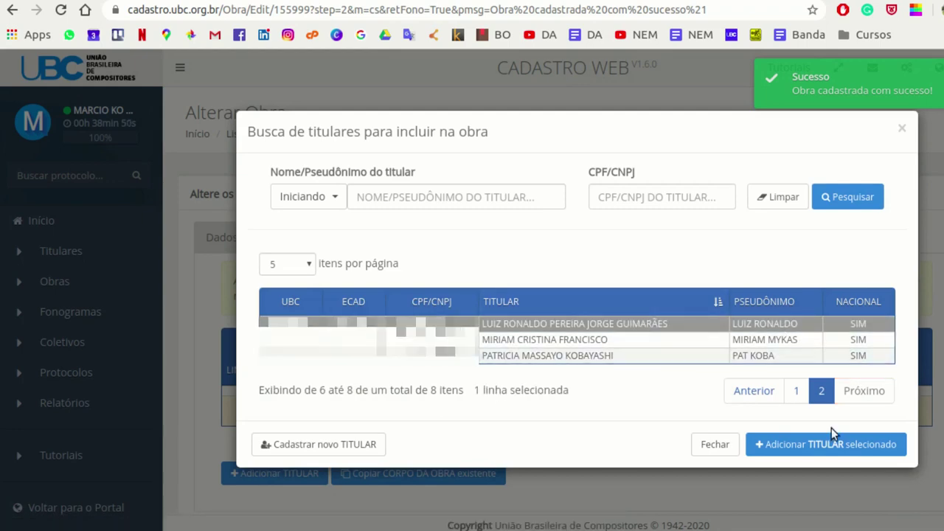
{"action": "left_click", "coordinate": [833, 446]}
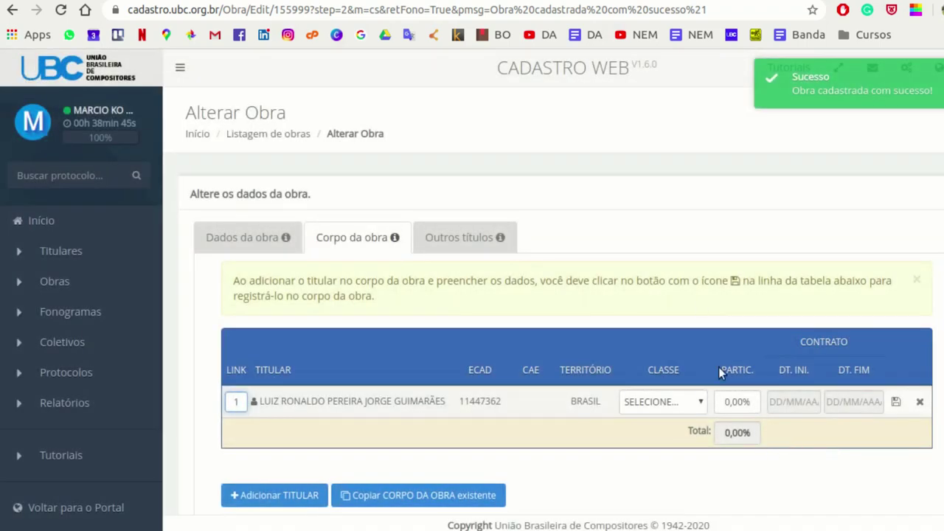
- Give the holder a 100 share and class COMPOSITOR/AUTOR, save the row and save the work
{"action": "left_click", "coordinate": [735, 389]}
{"action": "type", "text": "100"}
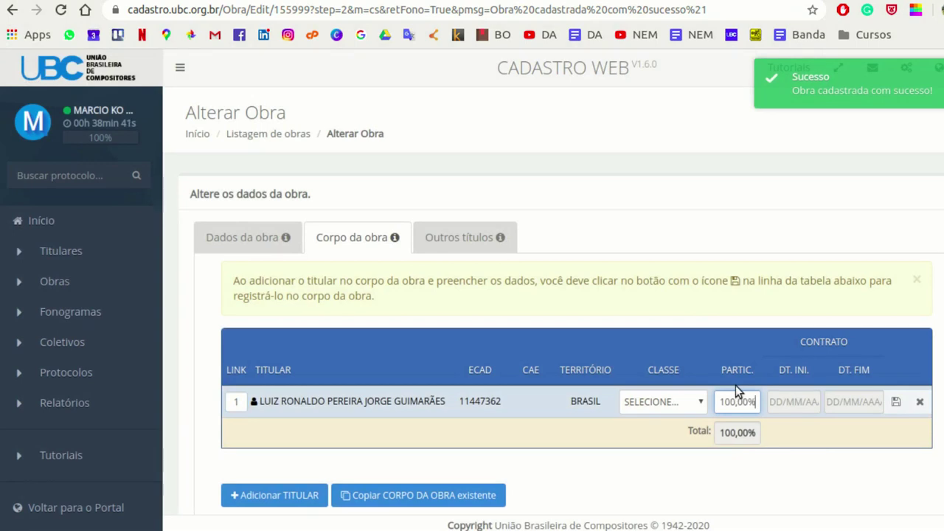
{"action": "left_click", "coordinate": [897, 402]}
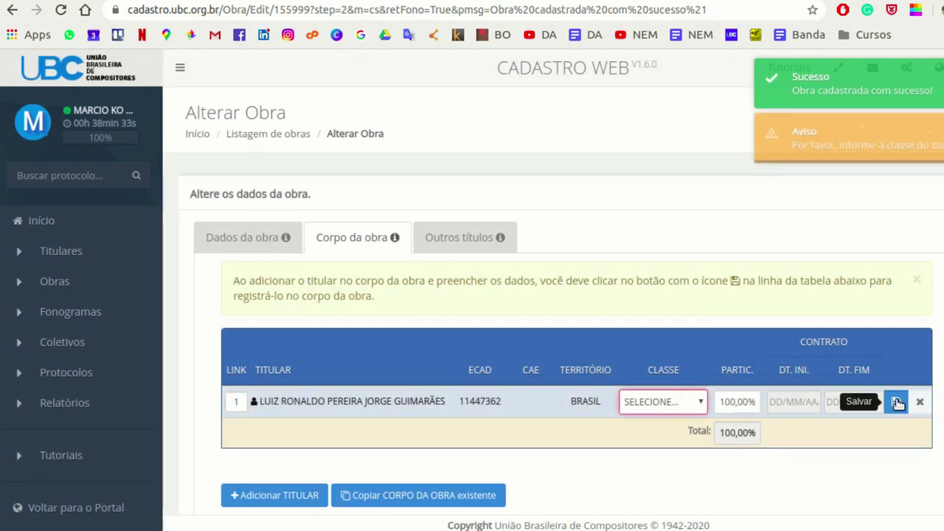
{"action": "left_click", "coordinate": [699, 403]}
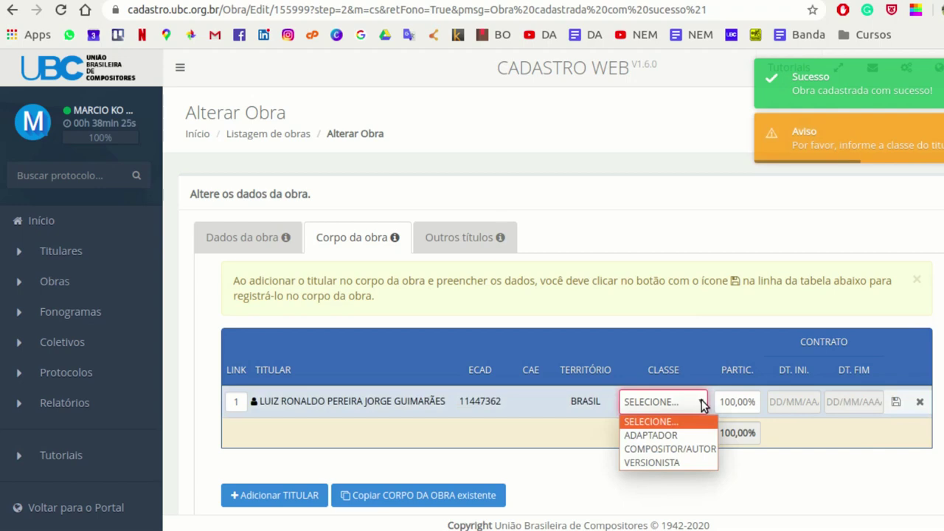
{"action": "left_click", "coordinate": [697, 449]}
{"action": "left_click", "coordinate": [895, 401]}
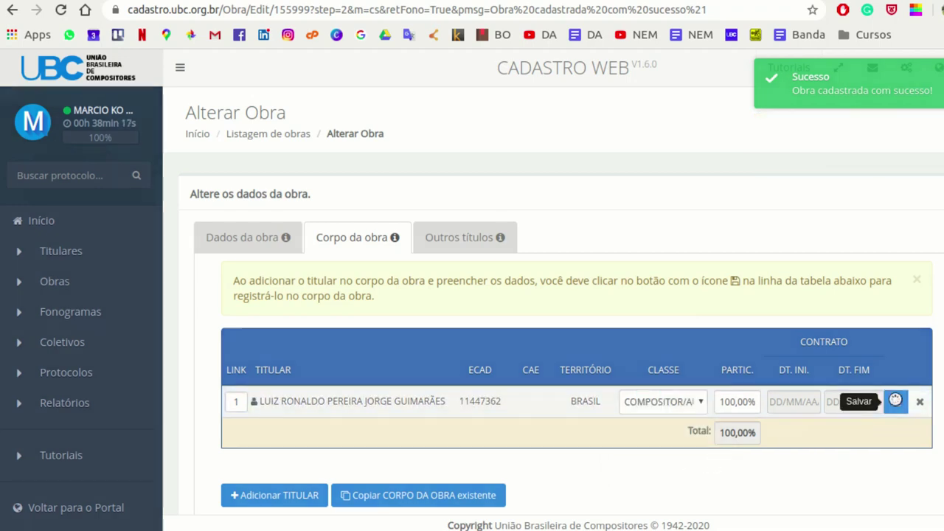
{"action": "scroll", "coordinate": [472, 441], "scroll_direction": "down", "scroll_amount": 2}
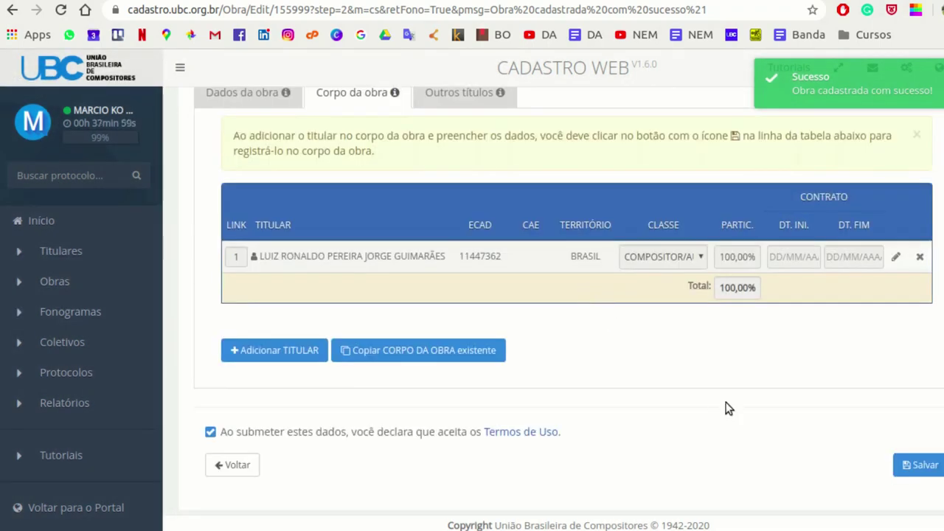
{"action": "left_click", "coordinate": [917, 466]}
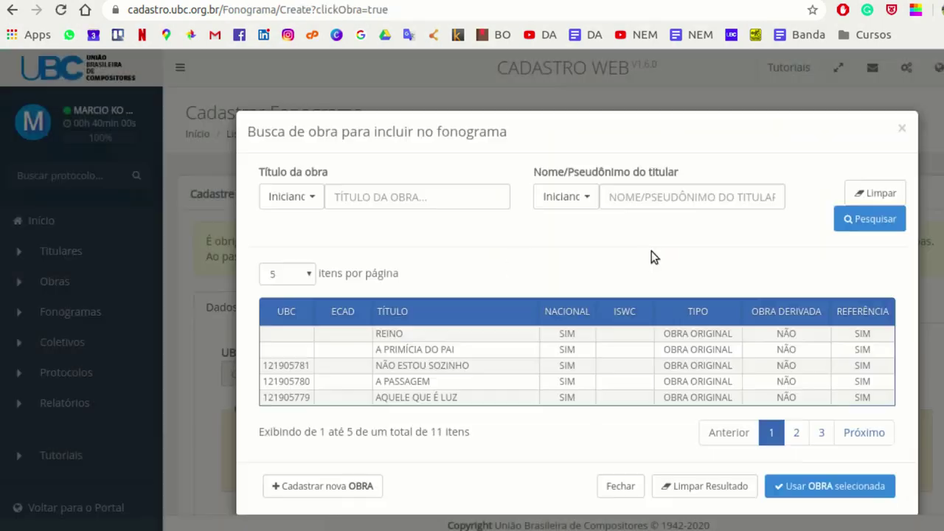
- Select REINO in the work search results and use it for the phonogram
{"action": "left_click", "coordinate": [677, 334]}
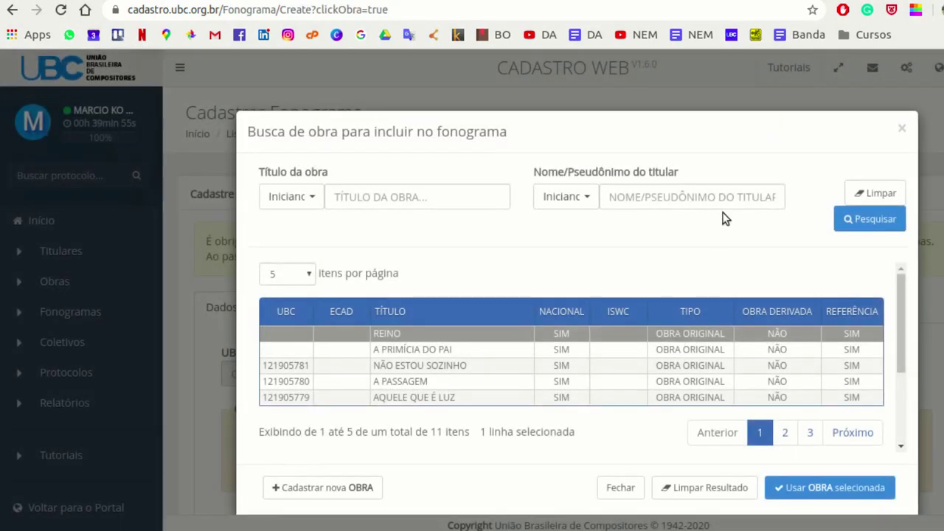
{"action": "scroll", "coordinate": [727, 225], "scroll_direction": "down", "scroll_amount": 1}
{"action": "left_click", "coordinate": [819, 445]}
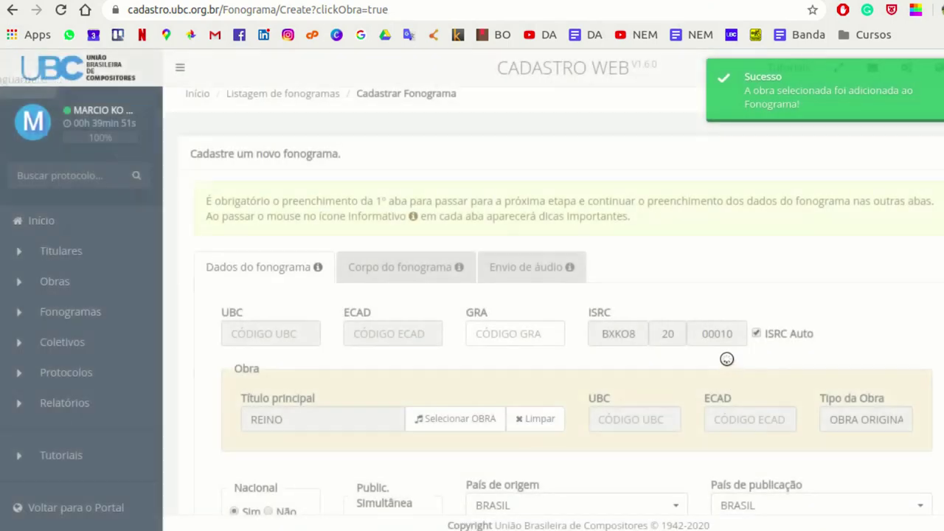
{"action": "scroll", "coordinate": [542, 190], "scroll_direction": "down", "scroll_amount": 2}
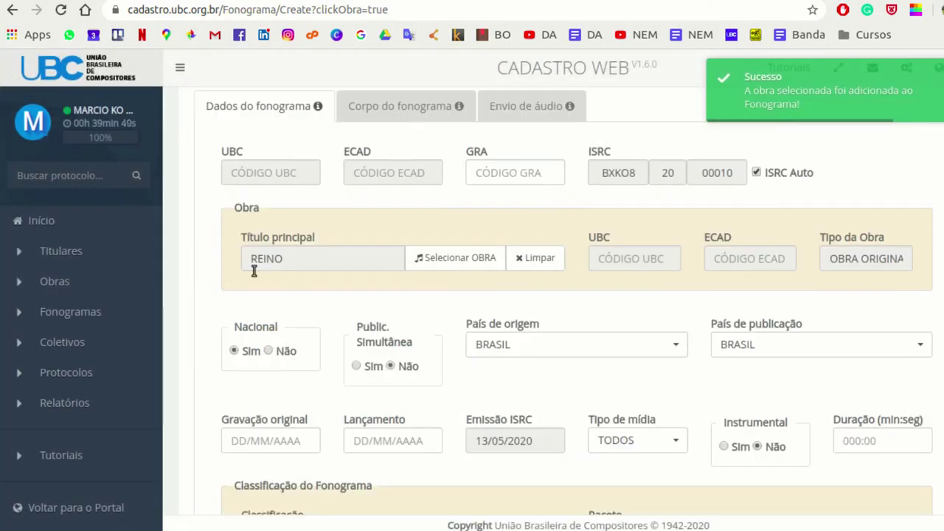
{"action": "scroll", "coordinate": [452, 192], "scroll_direction": "down", "scroll_amount": 2}
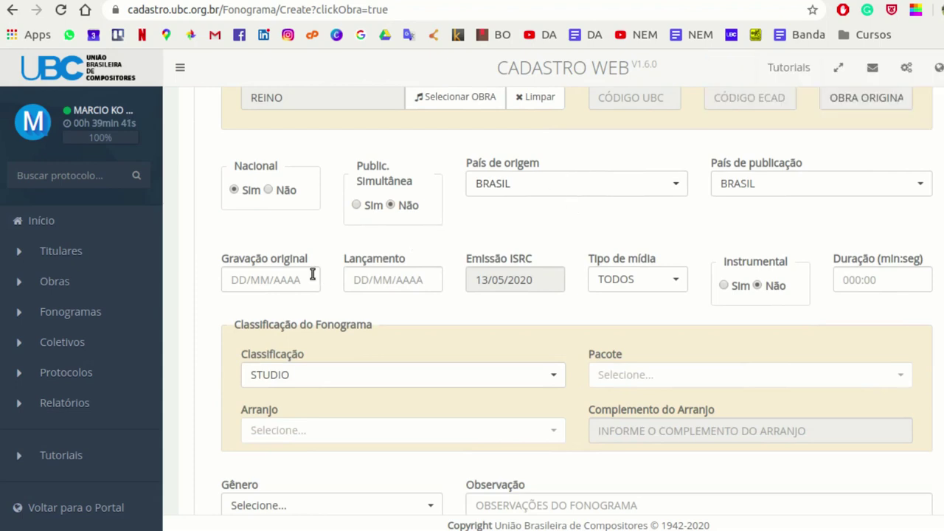
- Set recording and release dates to 13/05/2020 and duration to 003:24
{"action": "left_click", "coordinate": [264, 279]}
{"action": "left_click", "coordinate": [303, 186]}
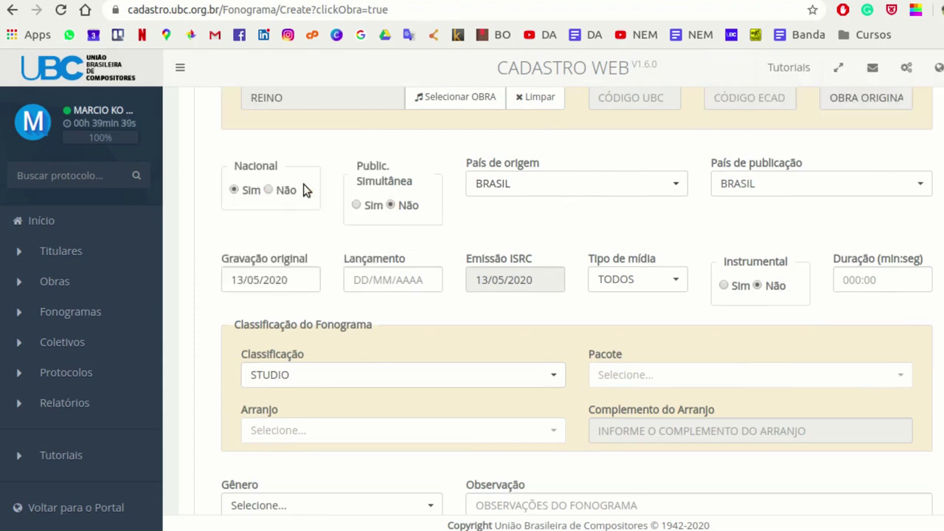
{"action": "left_click", "coordinate": [372, 278]}
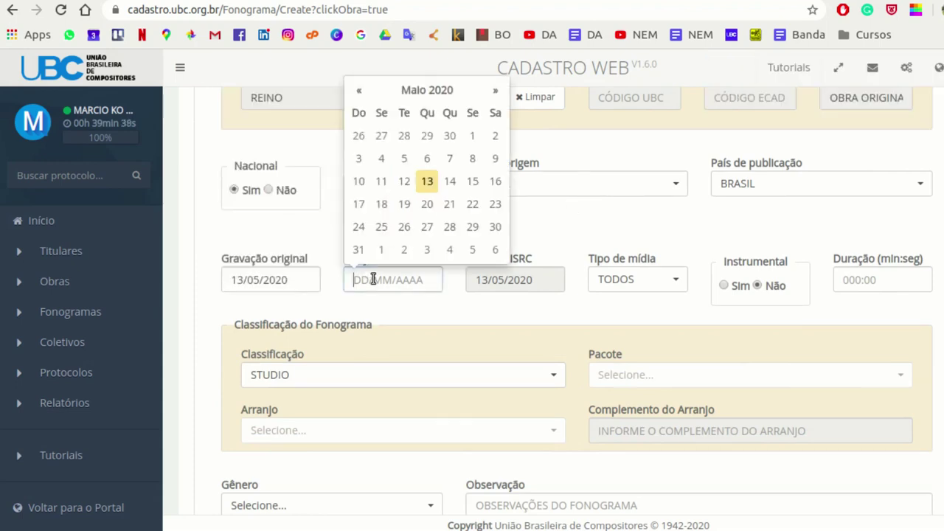
{"action": "left_click", "coordinate": [427, 180]}
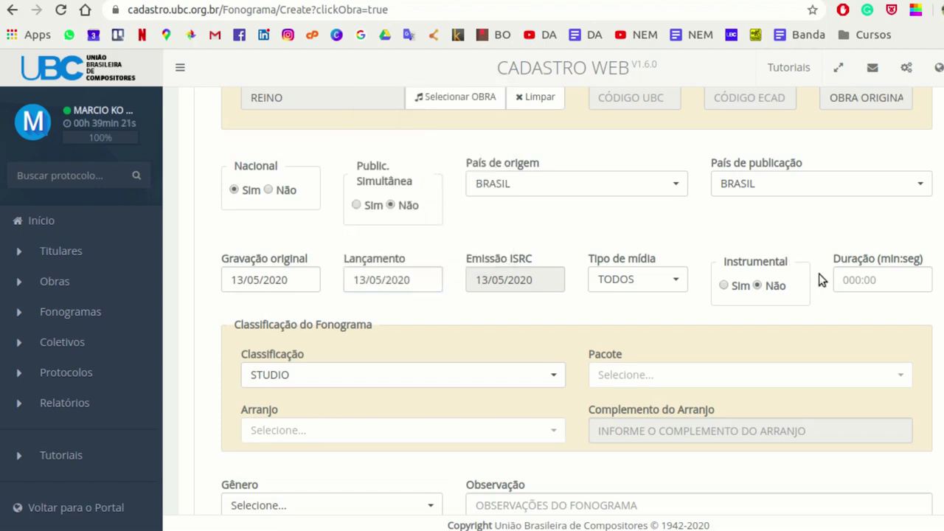
{"action": "left_click", "coordinate": [846, 278]}
{"action": "type", "text": "003:2"}
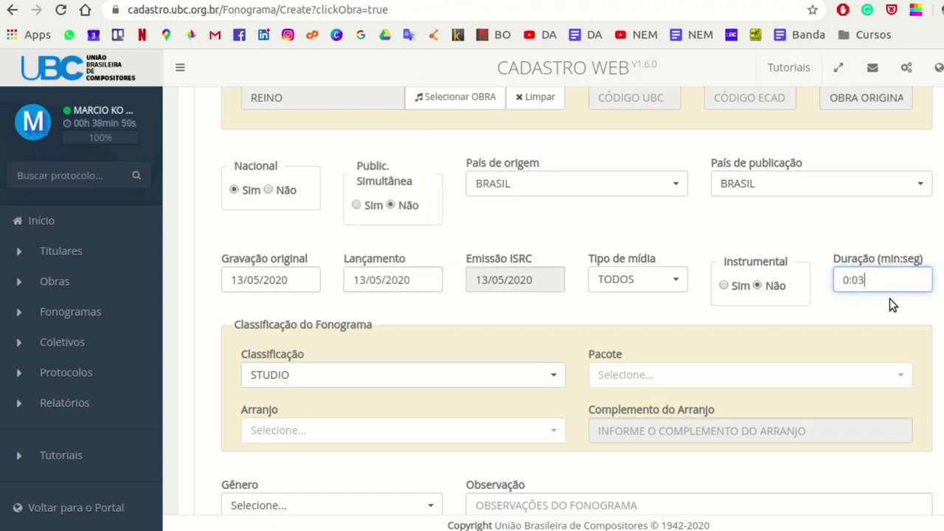
{"action": "type", "text": "4"}
{"action": "left_click", "coordinate": [888, 306]}
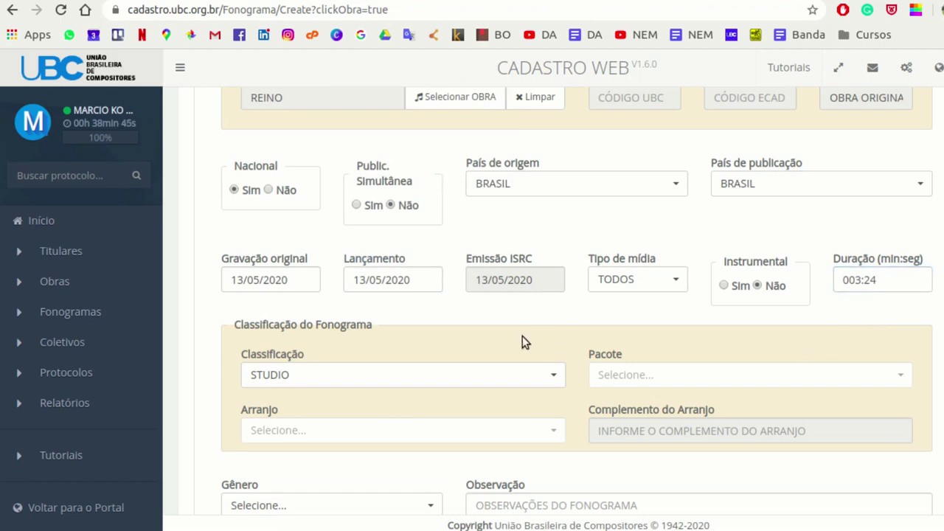
- Choose genre GOSPEL, accept the terms and proceed without copying the last phonogram's body
{"action": "scroll", "coordinate": [547, 299], "scroll_direction": "down", "scroll_amount": 2}
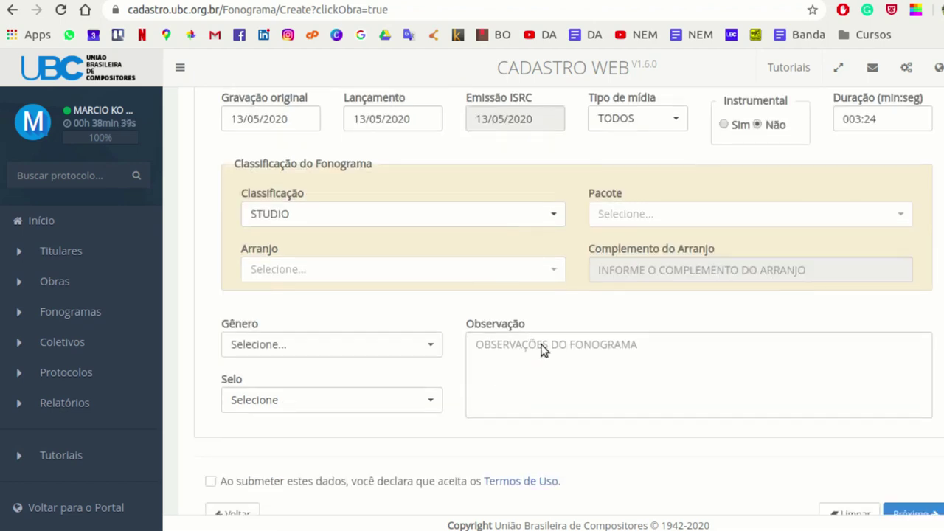
{"action": "left_click", "coordinate": [430, 349]}
{"action": "scroll", "coordinate": [438, 236], "scroll_direction": "down", "scroll_amount": 10}
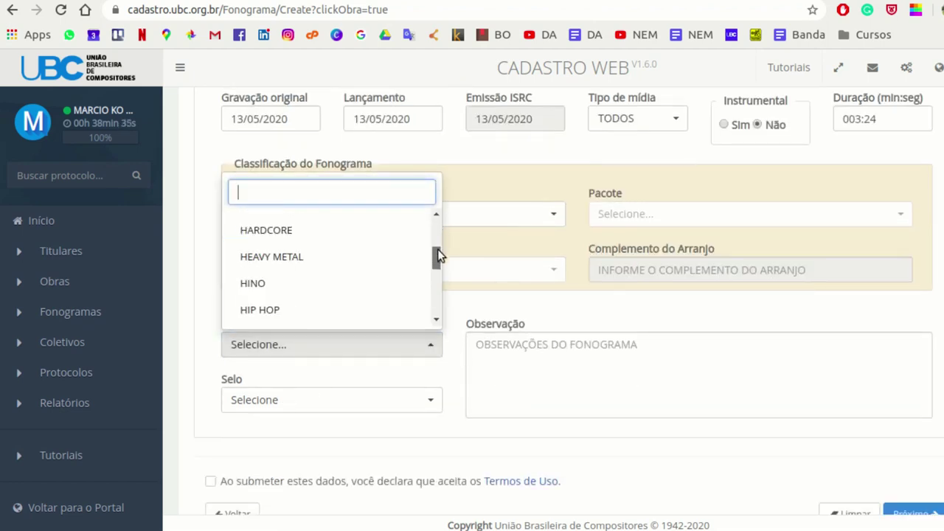
{"action": "scroll", "coordinate": [438, 249], "scroll_direction": "up", "scroll_amount": 1}
{"action": "left_click", "coordinate": [351, 268]}
{"action": "scroll", "coordinate": [469, 317], "scroll_direction": "down", "scroll_amount": 1}
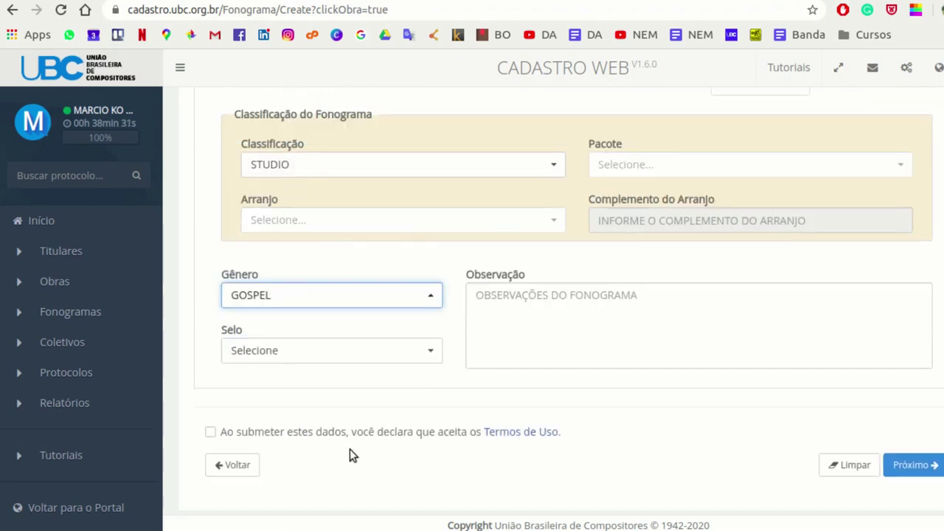
{"action": "left_click", "coordinate": [212, 433]}
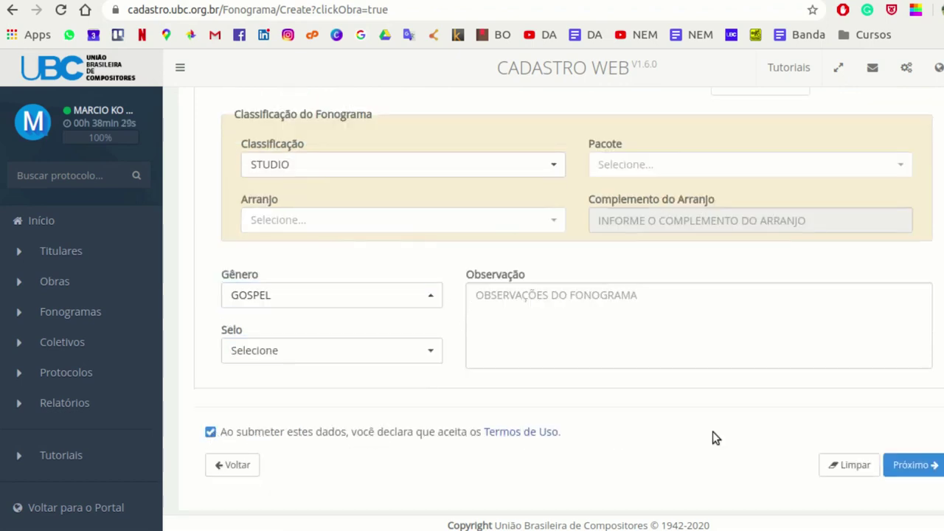
{"action": "left_click", "coordinate": [913, 465]}
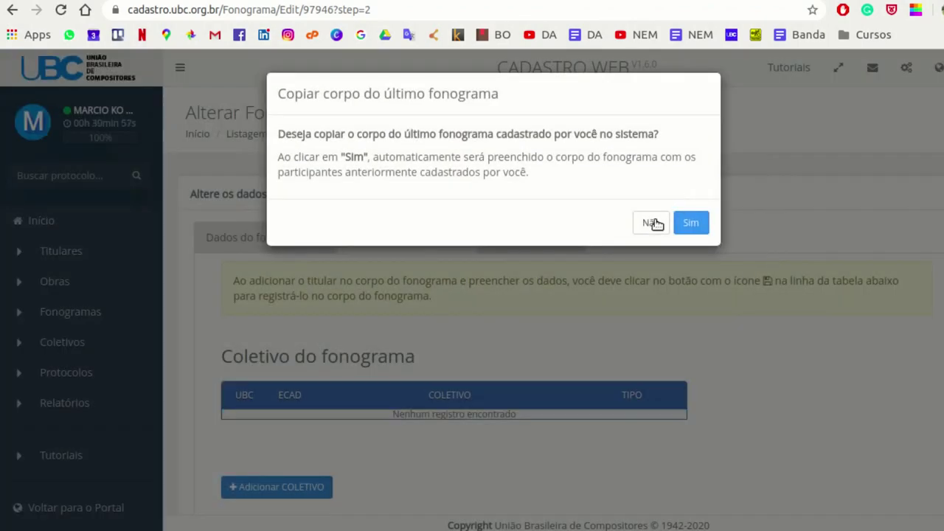
{"action": "left_click", "coordinate": [652, 225]}
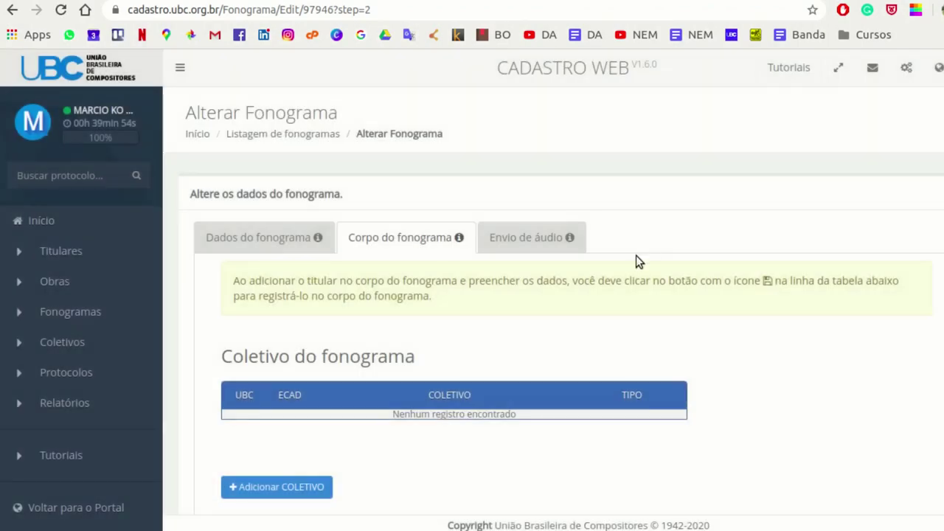
{"action": "scroll", "coordinate": [695, 232], "scroll_direction": "down", "scroll_amount": 3}
- Add the first holder on page 2 as PRODUTOR FONOGRAFICO and save the row
{"action": "scroll", "coordinate": [762, 190], "scroll_direction": "down", "scroll_amount": 2}
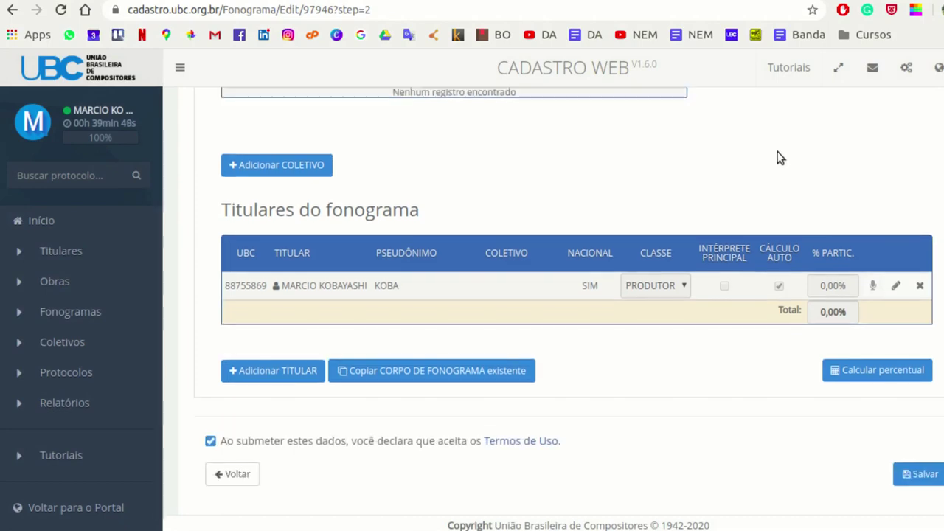
{"action": "left_click", "coordinate": [286, 371]}
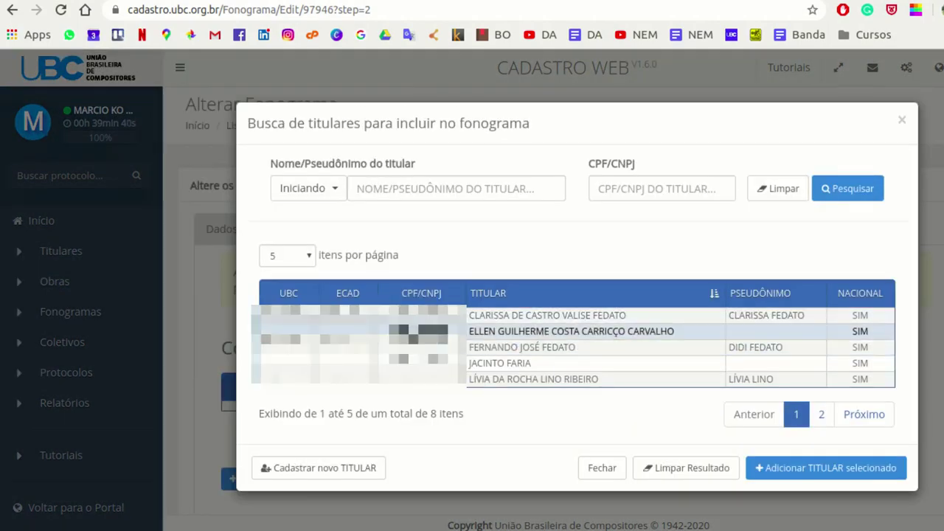
{"action": "left_click", "coordinate": [863, 415]}
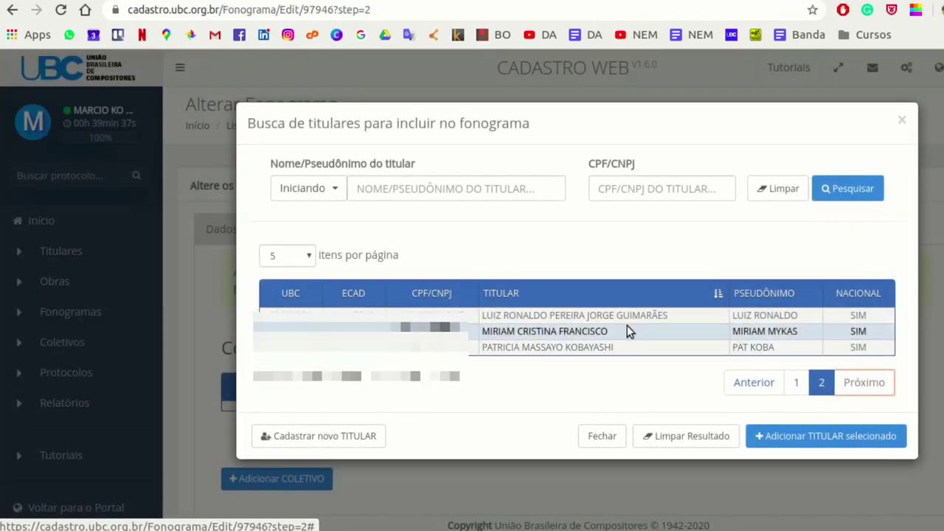
{"action": "left_click", "coordinate": [631, 314]}
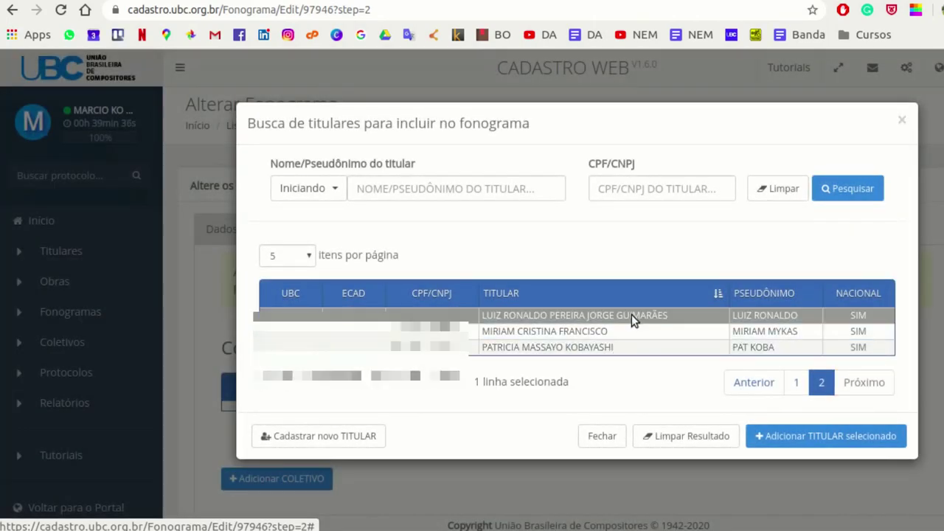
{"action": "left_click", "coordinate": [818, 437]}
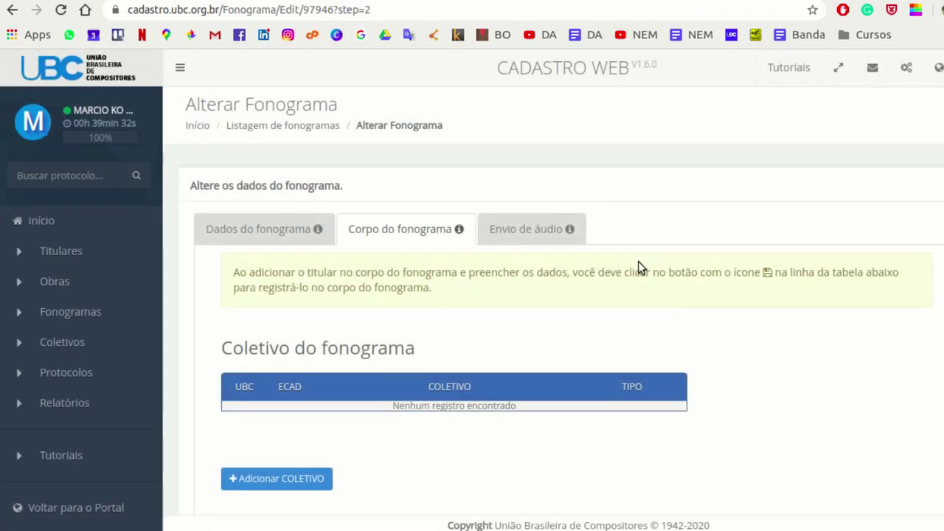
{"action": "scroll", "coordinate": [637, 261], "scroll_direction": "down", "scroll_amount": 2}
{"action": "scroll", "coordinate": [638, 259], "scroll_direction": "down", "scroll_amount": 2}
{"action": "left_click", "coordinate": [678, 347]}
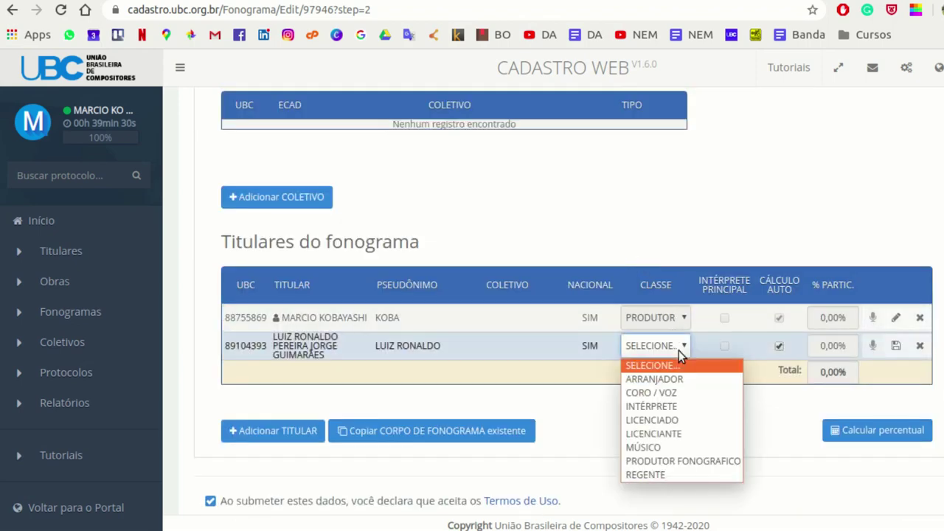
{"action": "left_click", "coordinate": [683, 460]}
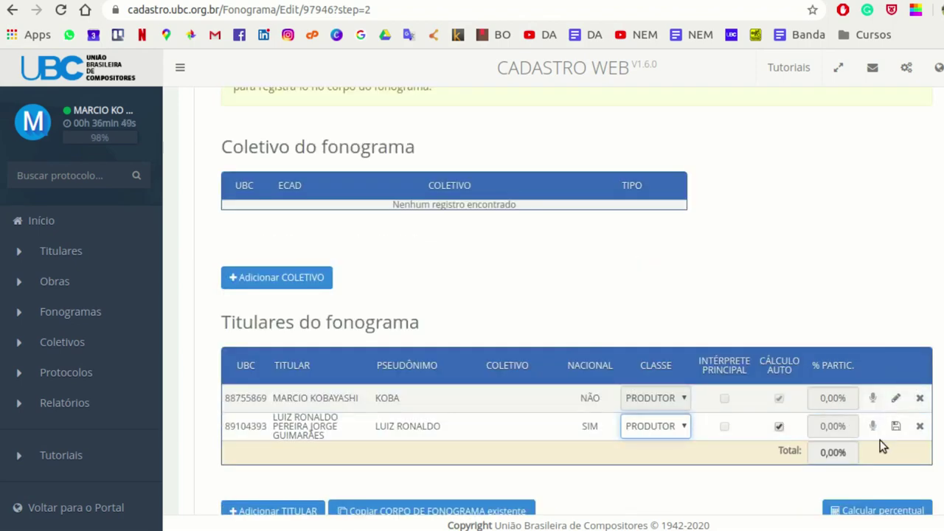
{"action": "left_click", "coordinate": [898, 426]}
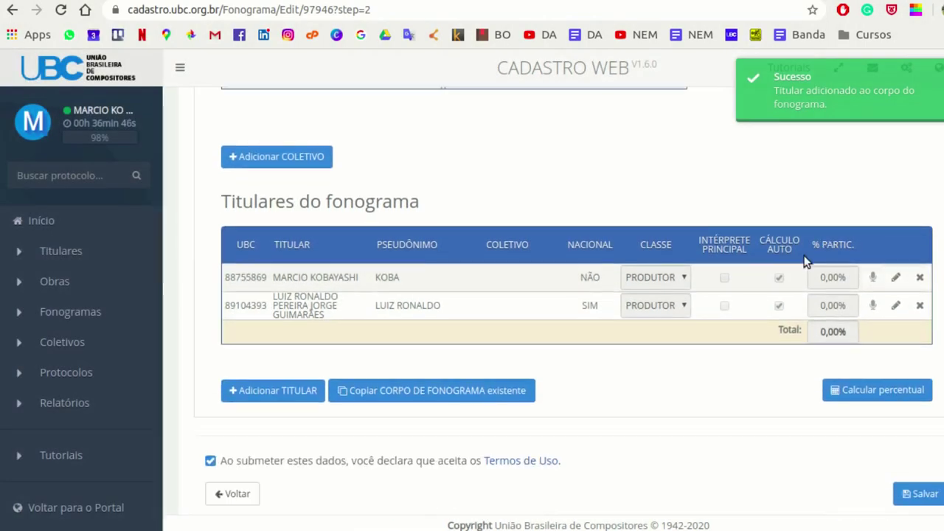
- Add the same page-2 holder again as INTÉRPRETE and save the row
{"action": "left_click", "coordinate": [287, 390]}
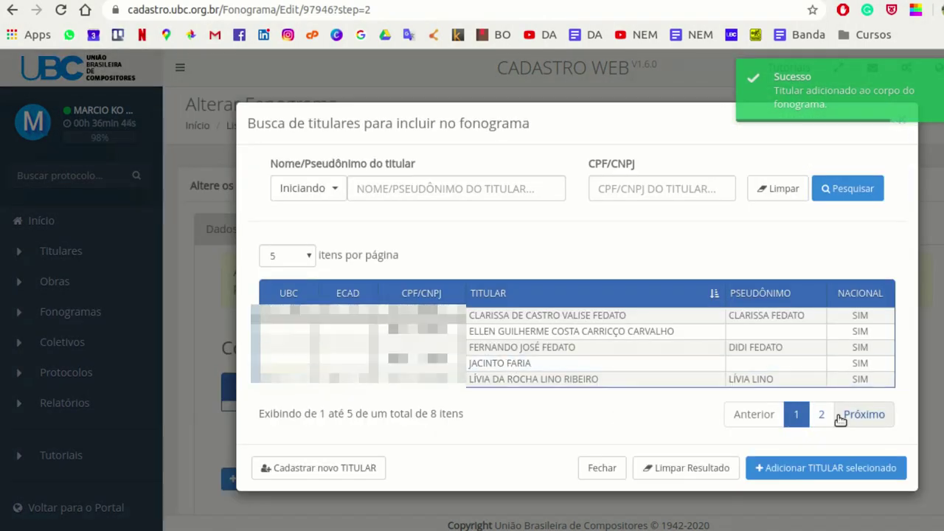
{"action": "left_click", "coordinate": [867, 416]}
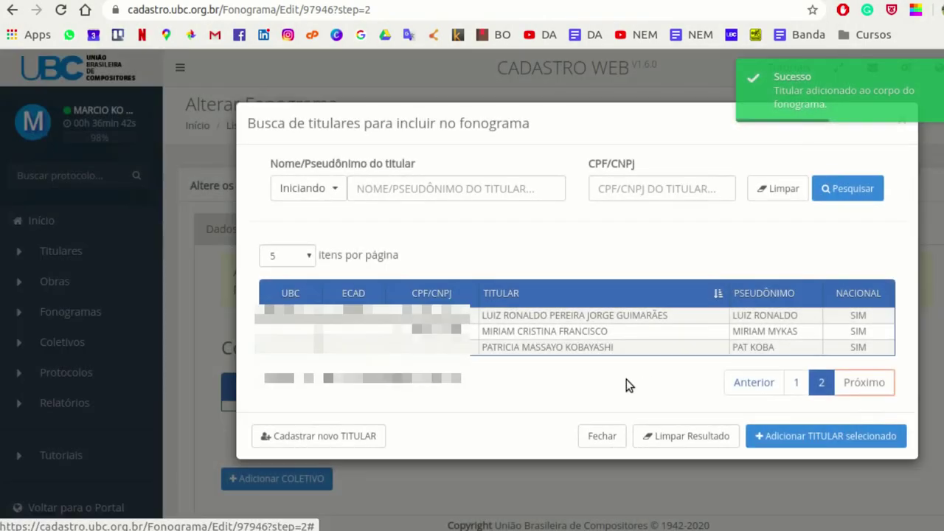
{"action": "left_click", "coordinate": [687, 314]}
{"action": "left_click", "coordinate": [832, 438]}
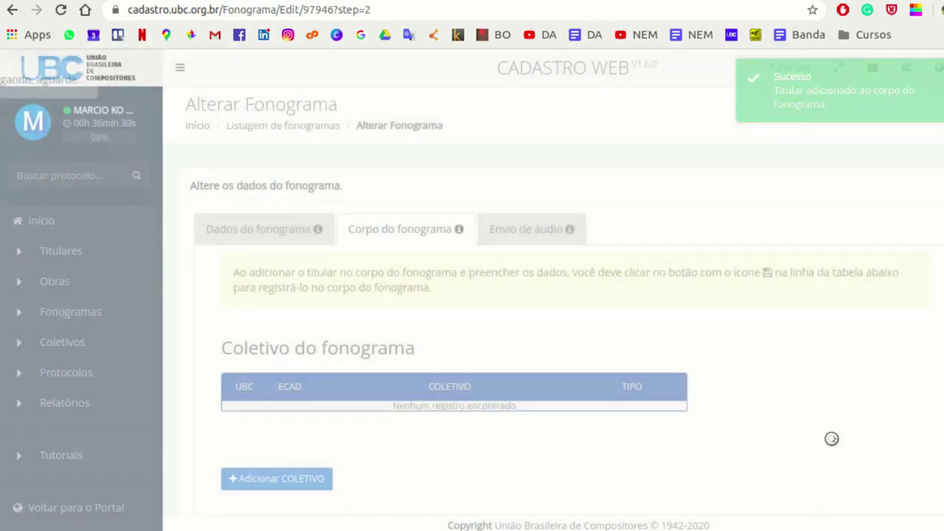
{"action": "scroll", "coordinate": [881, 342], "scroll_direction": "down", "scroll_amount": 3}
{"action": "scroll", "coordinate": [880, 341], "scroll_direction": "down", "scroll_amount": 2}
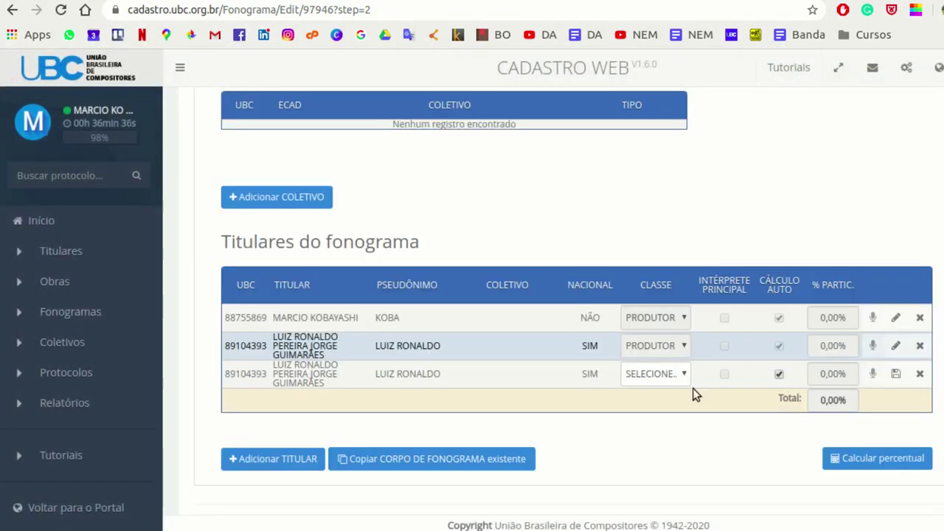
{"action": "left_click", "coordinate": [682, 374]}
{"action": "left_click", "coordinate": [679, 434]}
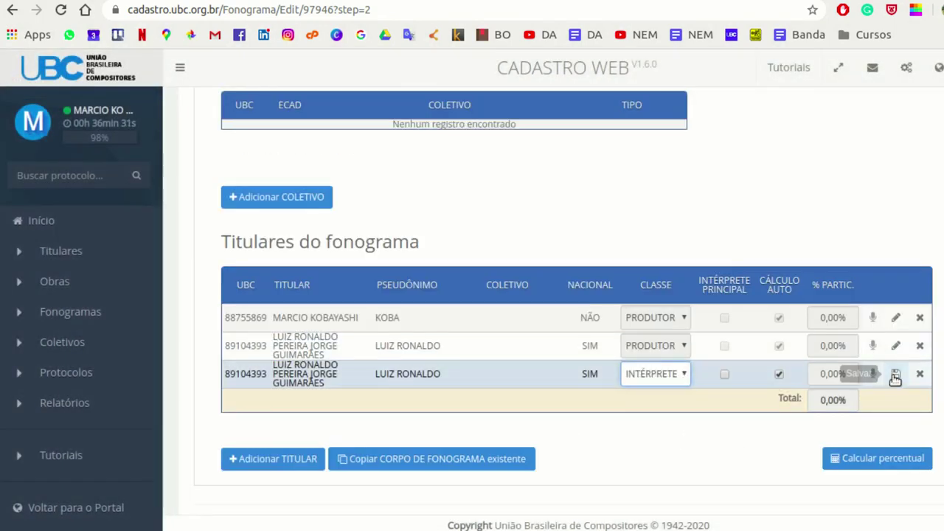
{"action": "left_click", "coordinate": [895, 373]}
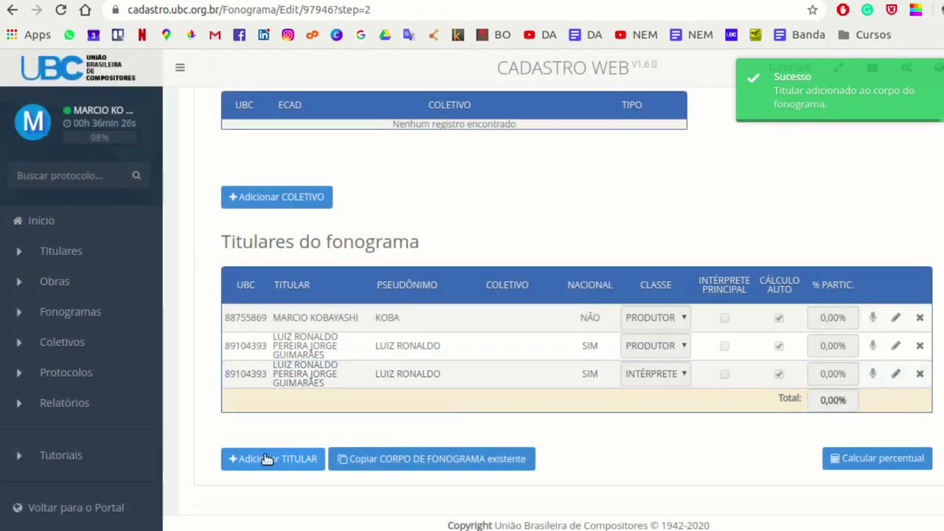
{"action": "left_click", "coordinate": [268, 459]}
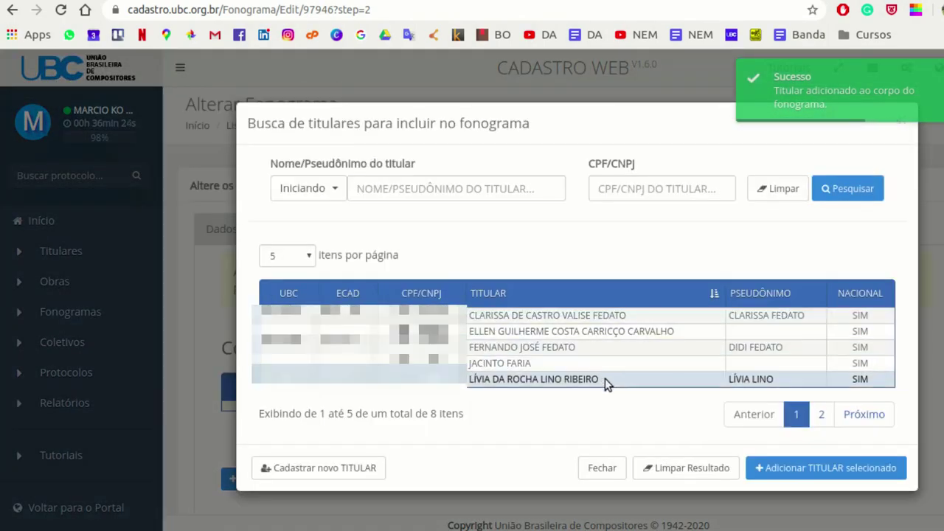
- Add the first page-2 holder as a fourth row with class MÚSICO and save it
{"action": "left_click", "coordinate": [860, 415]}
{"action": "left_click", "coordinate": [617, 313]}
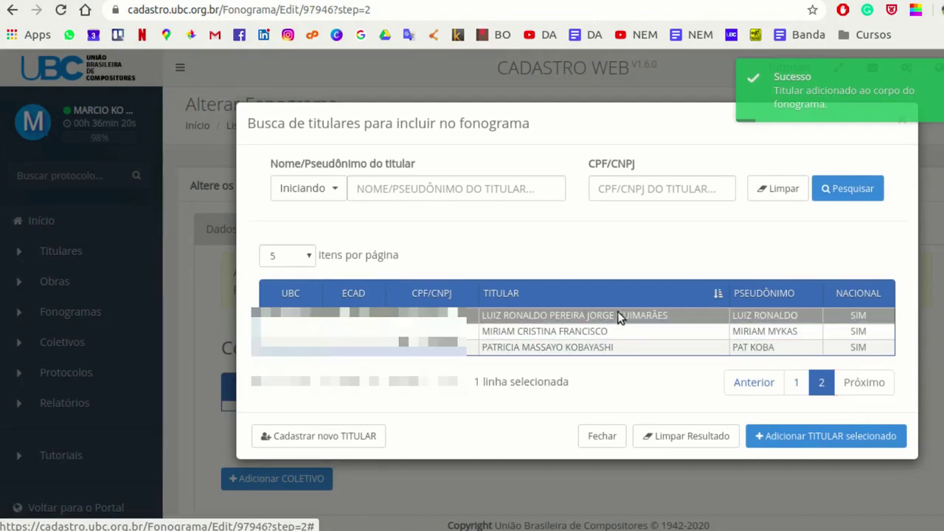
{"action": "left_click", "coordinate": [836, 437]}
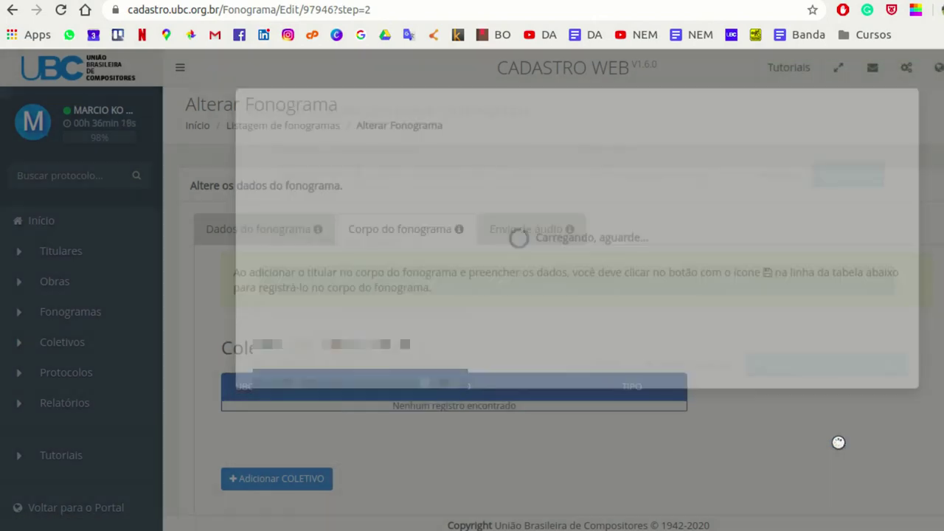
{"action": "scroll", "coordinate": [544, 271], "scroll_direction": "down", "scroll_amount": 5}
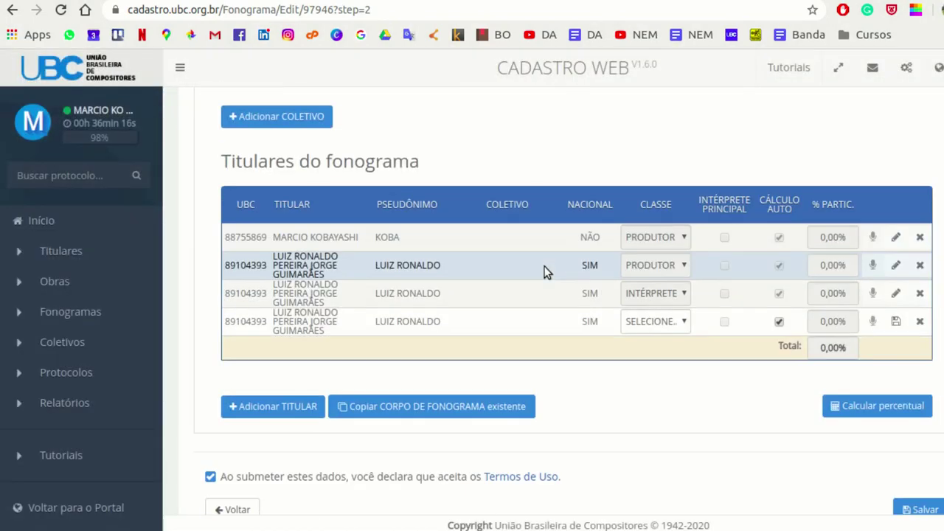
{"action": "left_click", "coordinate": [681, 321]}
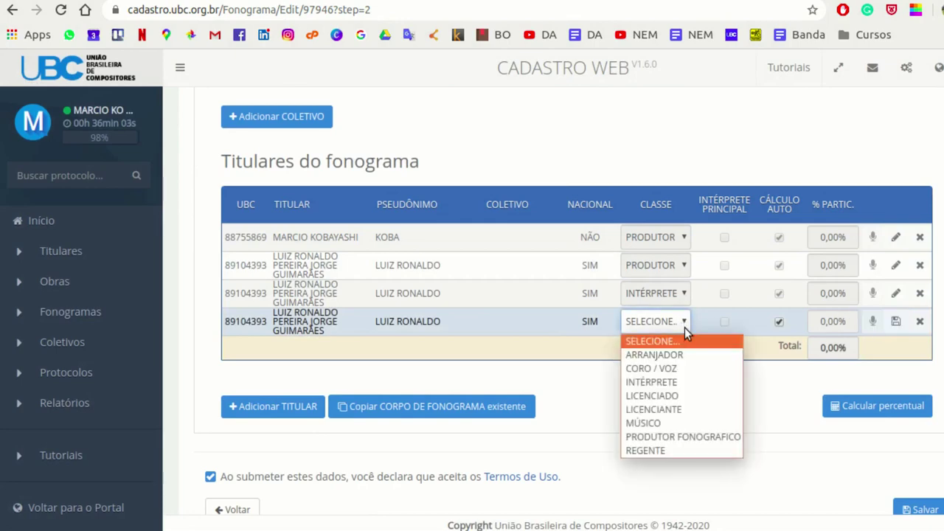
{"action": "left_click", "coordinate": [679, 422]}
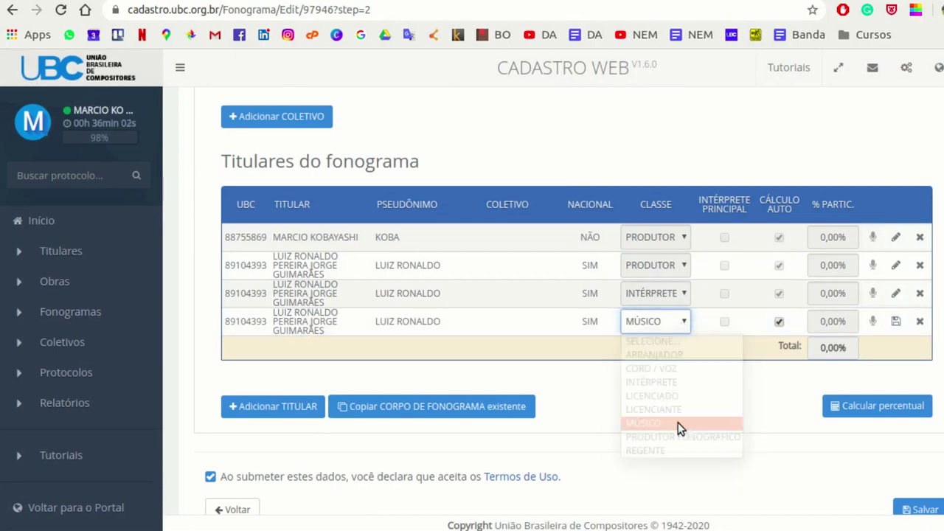
{"action": "left_click", "coordinate": [895, 323]}
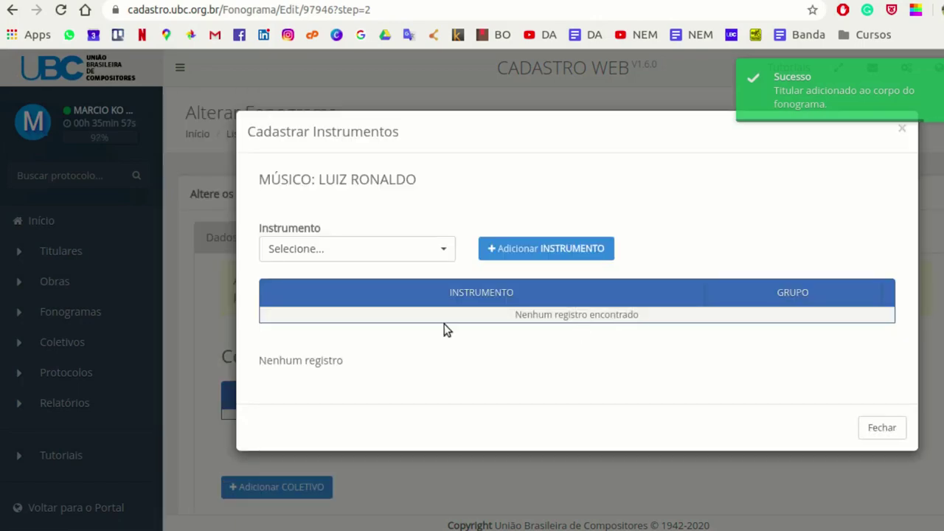
- Add VIOLAO and CONTRA BAIXO (CORDAS/STRINGS) as the musician's instruments and close the window
{"action": "left_click", "coordinate": [443, 247]}
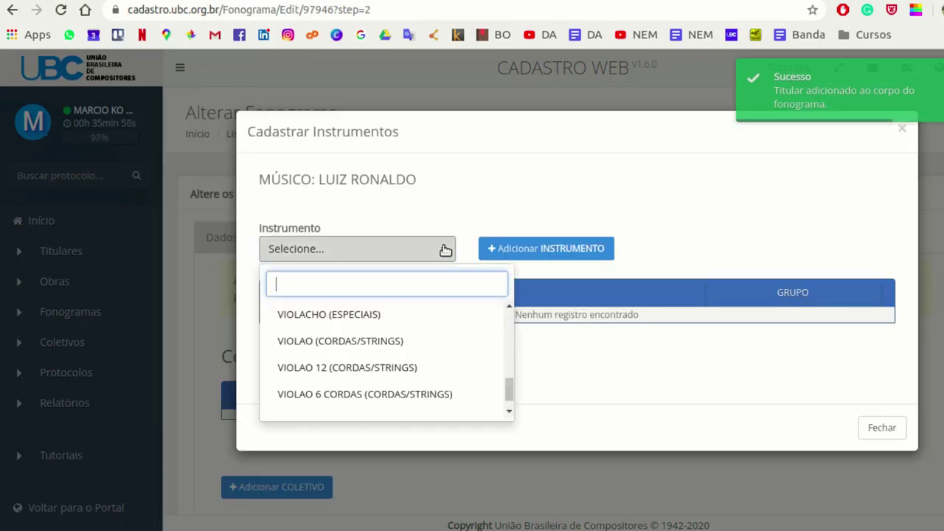
{"action": "left_click", "coordinate": [477, 337]}
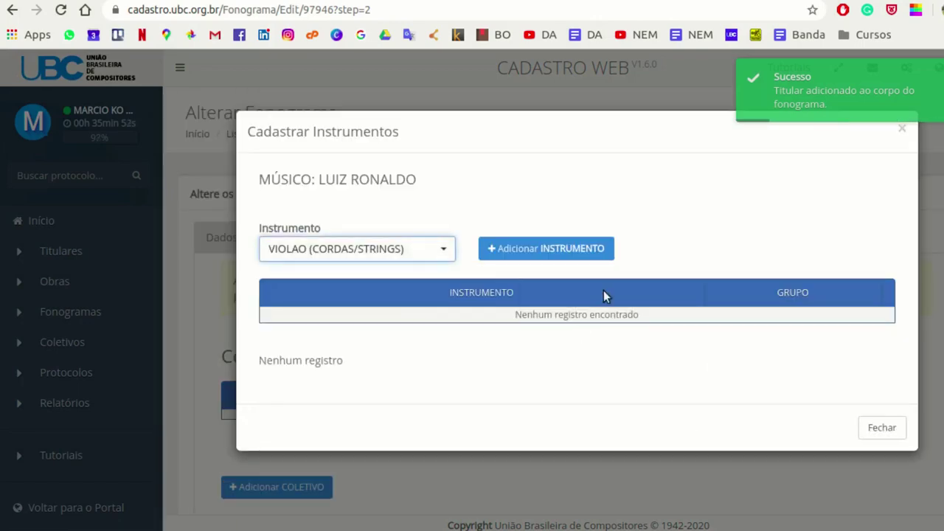
{"action": "left_click", "coordinate": [579, 248]}
{"action": "left_click", "coordinate": [442, 249]}
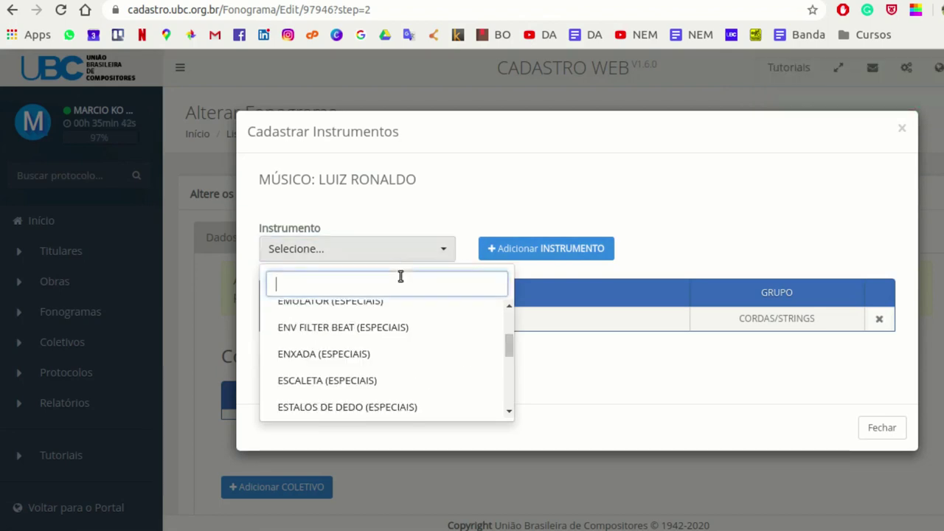
{"action": "type", "text": "CONTR"}
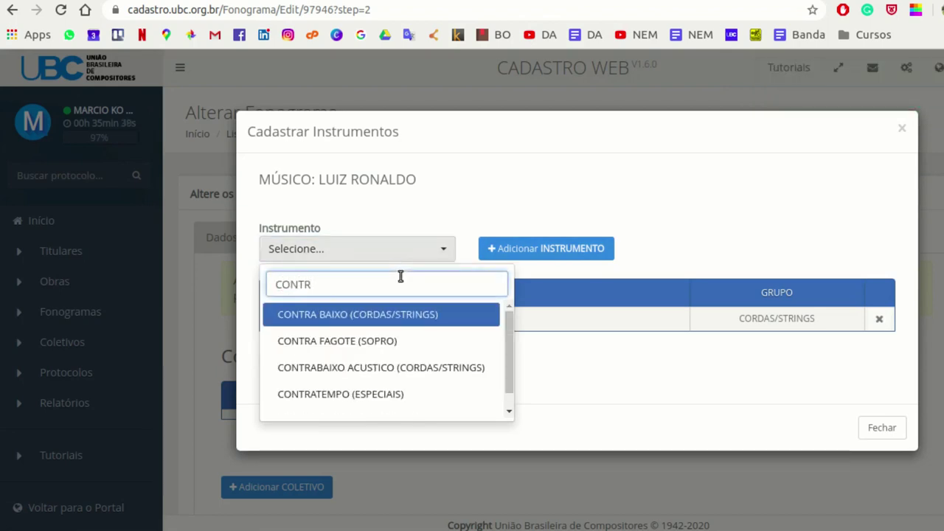
{"action": "left_click", "coordinate": [425, 316]}
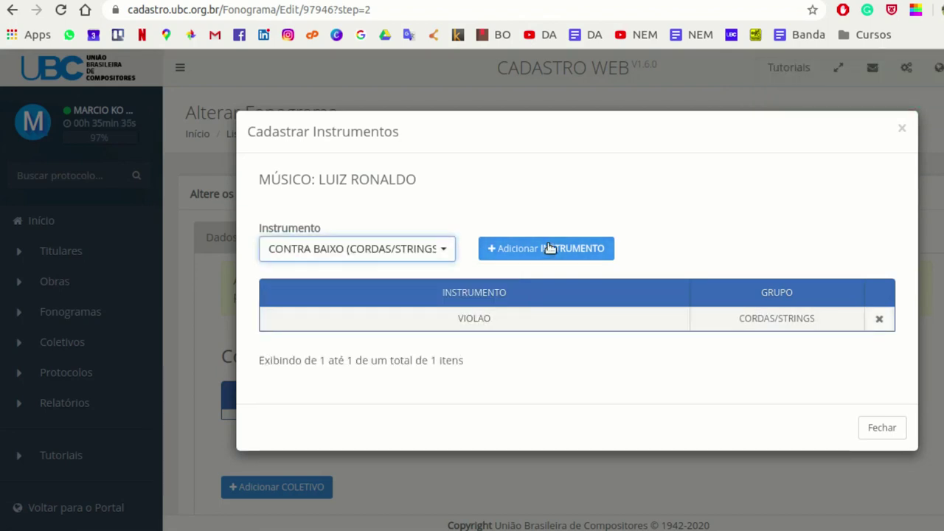
{"action": "left_click", "coordinate": [549, 247]}
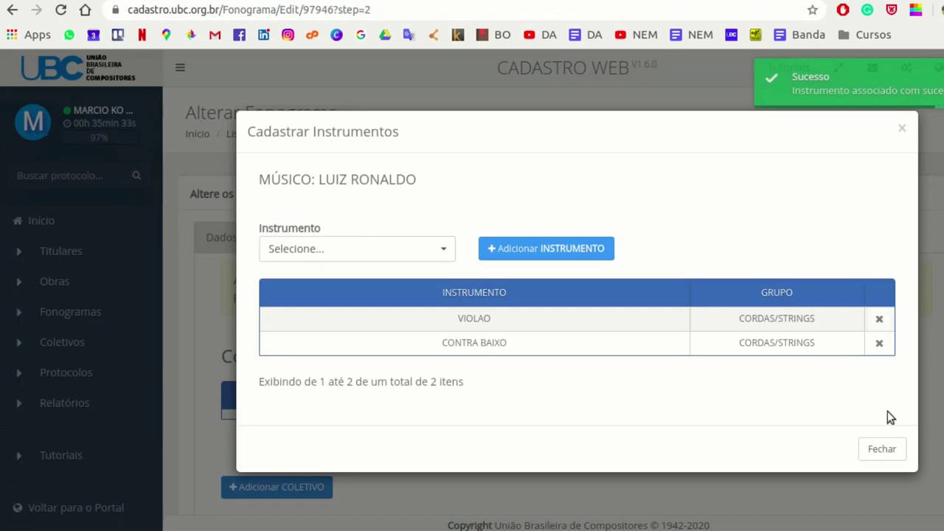
{"action": "left_click", "coordinate": [885, 451]}
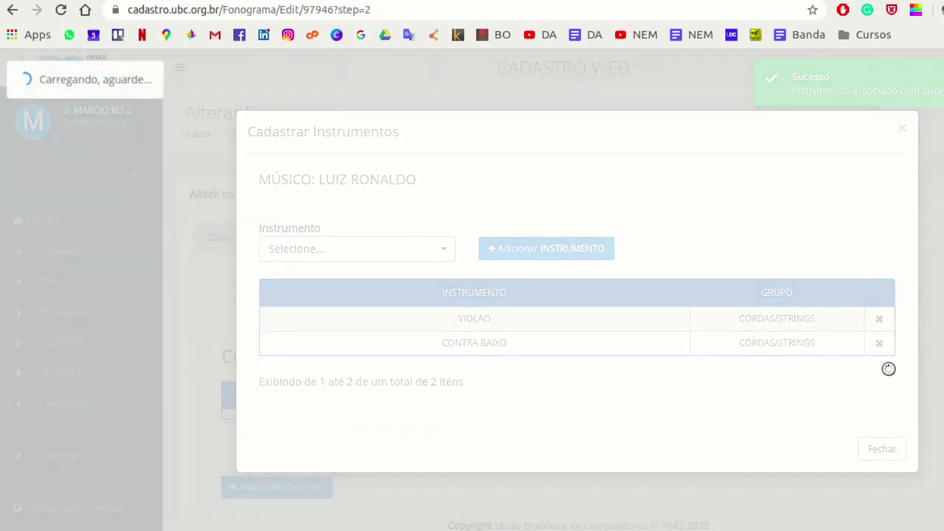
{"action": "scroll", "coordinate": [874, 339], "scroll_direction": "down", "scroll_amount": 4}
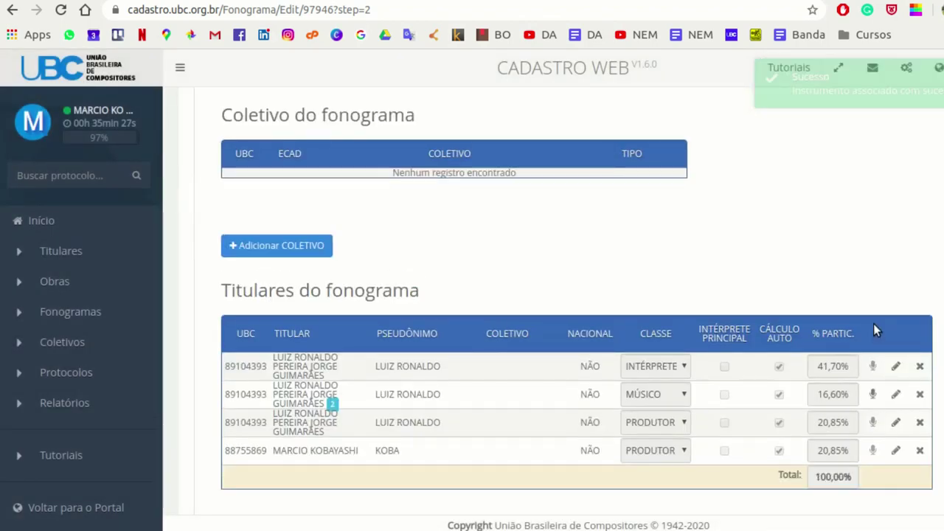
{"action": "scroll", "coordinate": [634, 464], "scroll_direction": "down", "scroll_amount": 3}
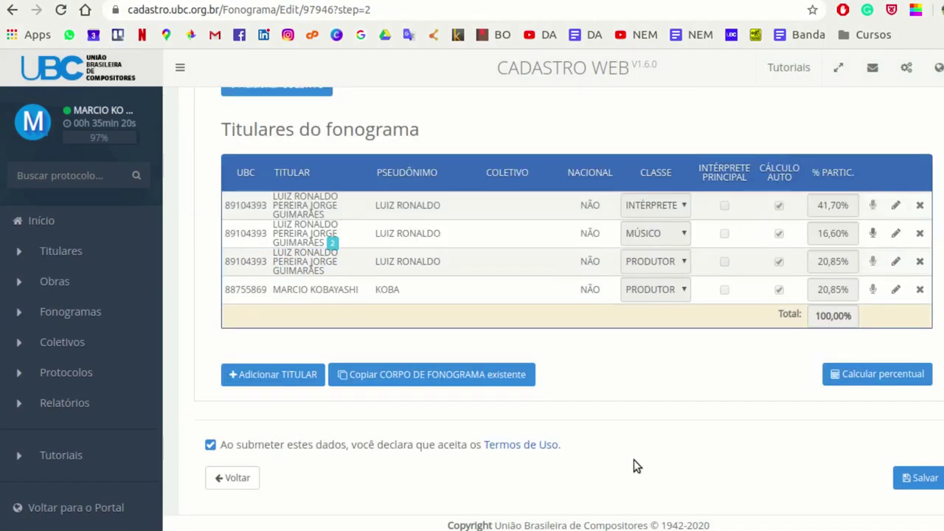
{"action": "left_click", "coordinate": [281, 383]}
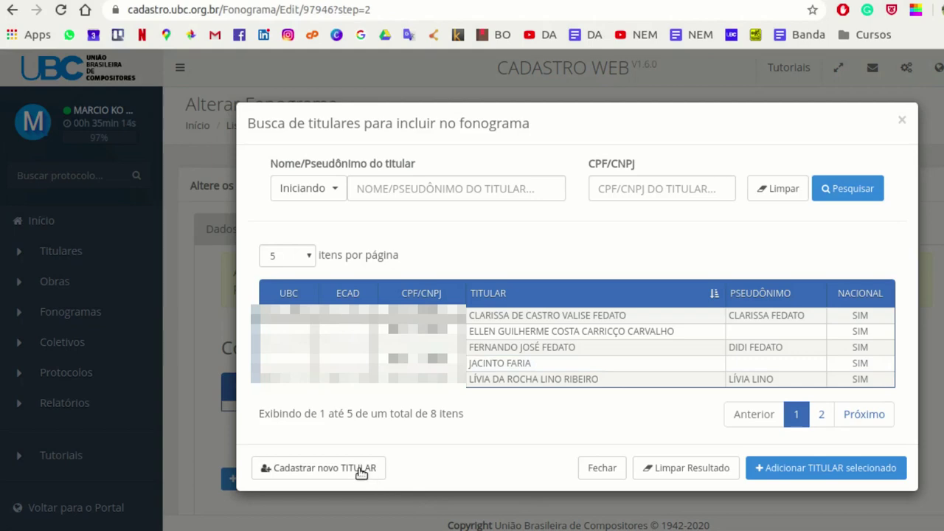
- Register a new rights holder with their full name and CPF/CNPJ
{"action": "left_click", "coordinate": [361, 471]}
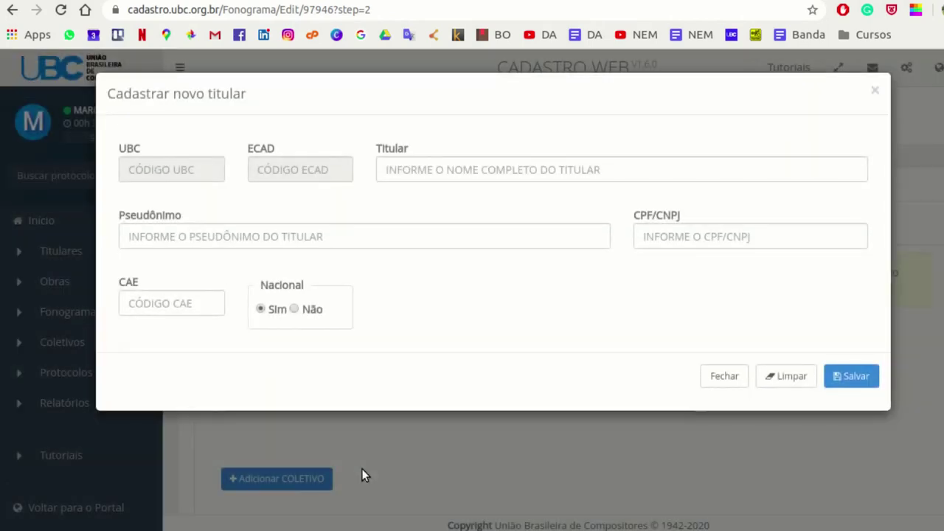
{"action": "left_click", "coordinate": [737, 235]}
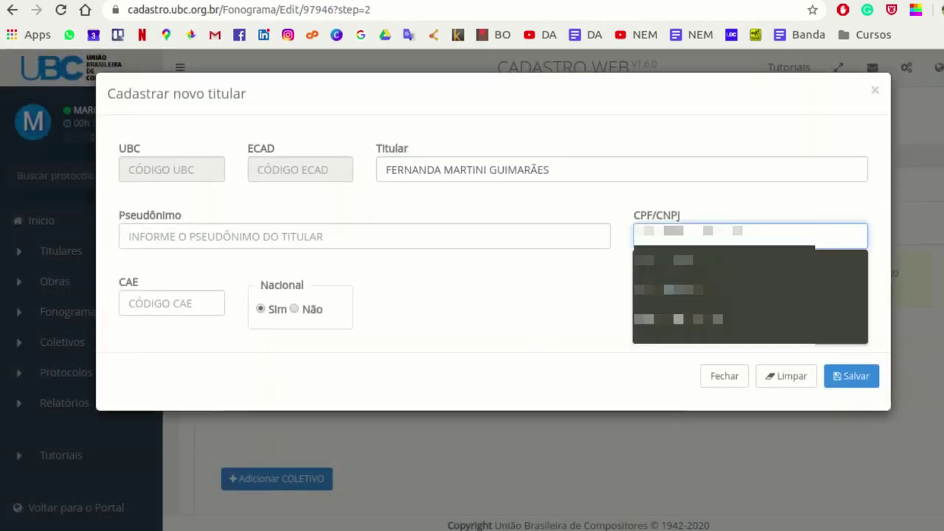
{"action": "left_click", "coordinate": [755, 281]}
{"action": "left_click", "coordinate": [857, 378]}
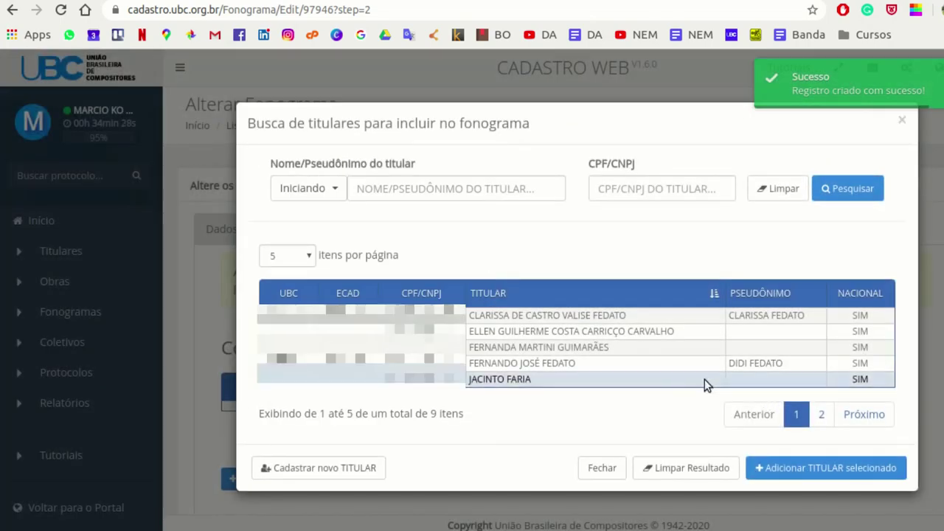
- Add the newly created holder to the phonogram as CORO / VOZ and save the row
{"action": "left_click", "coordinate": [653, 347]}
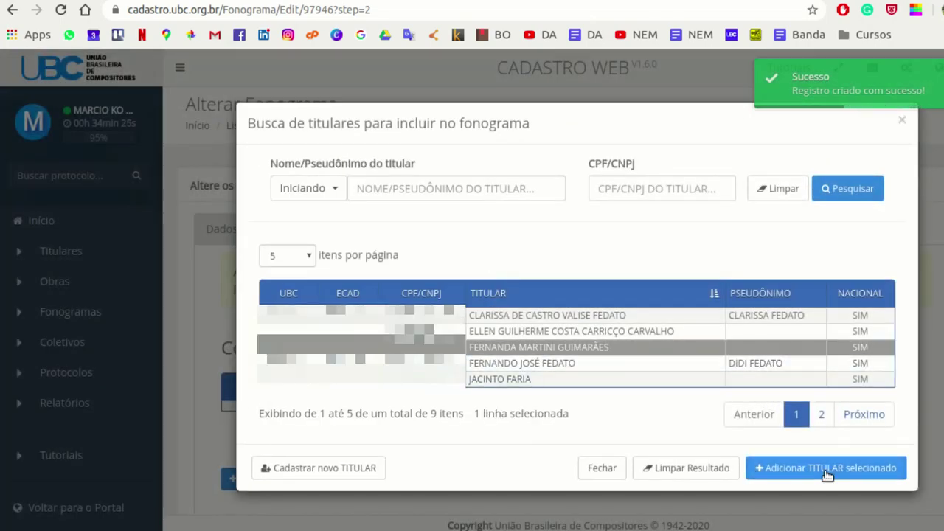
{"action": "left_click", "coordinate": [762, 468]}
{"action": "scroll", "coordinate": [755, 348], "scroll_direction": "down", "scroll_amount": 2}
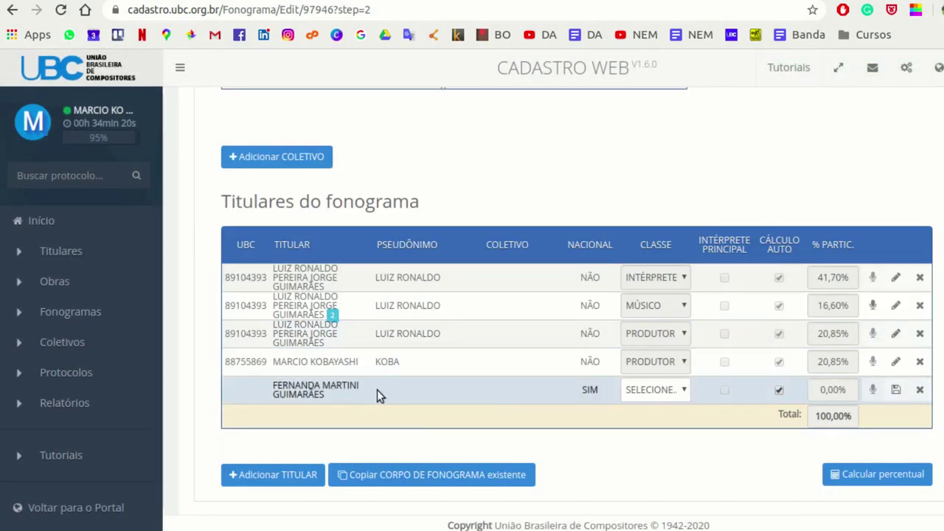
{"action": "left_click", "coordinate": [683, 390]}
{"action": "left_click", "coordinate": [674, 435]}
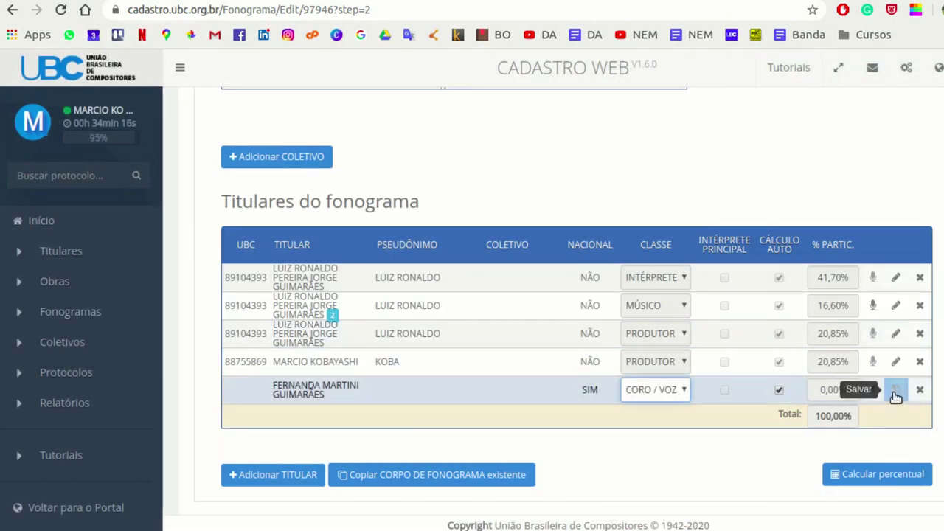
{"action": "left_click", "coordinate": [895, 389]}
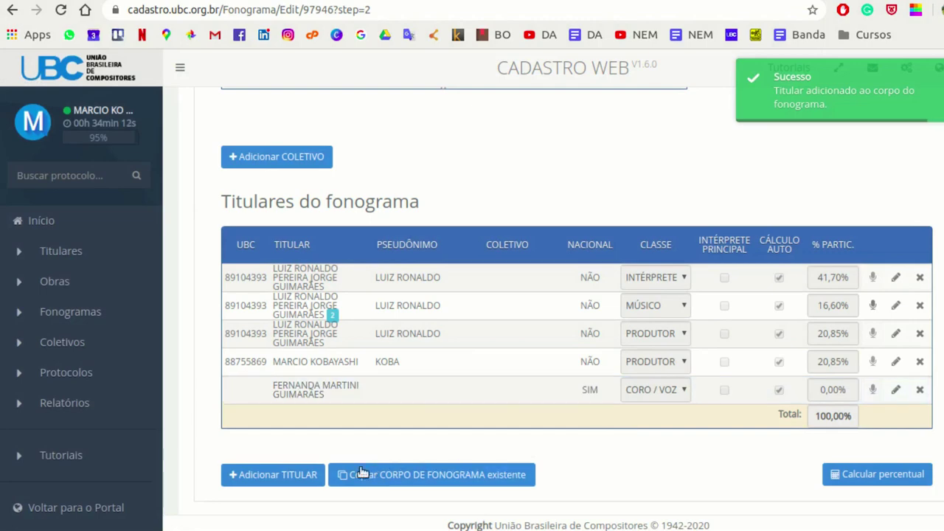
{"action": "left_click", "coordinate": [280, 475]}
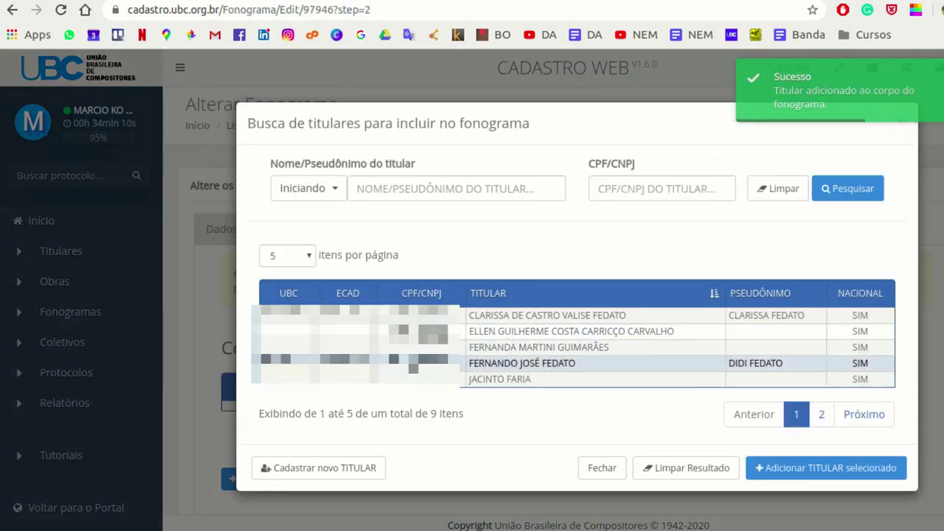
- Register another new rights holder with full name and suggested CPF/CNPJ
{"action": "left_click", "coordinate": [360, 469]}
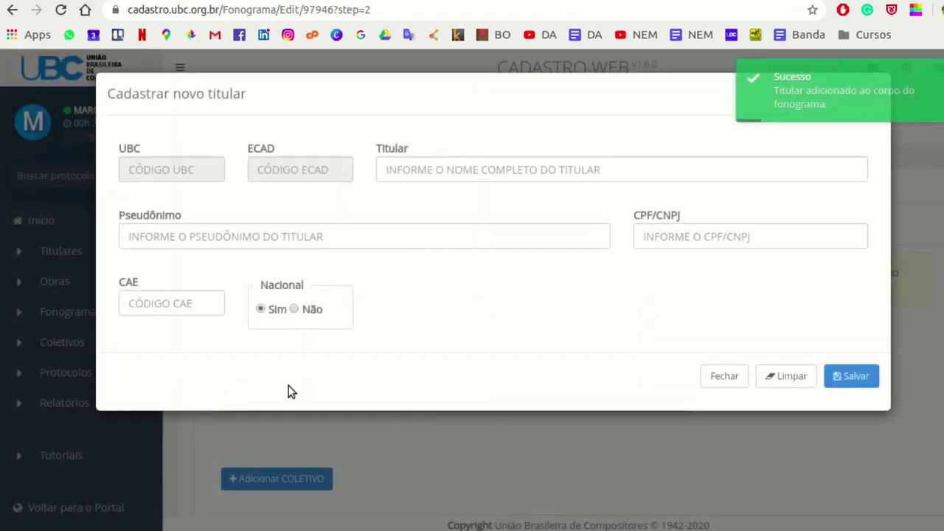
{"action": "left_click", "coordinate": [596, 170]}
{"action": "left_click", "coordinate": [741, 228]}
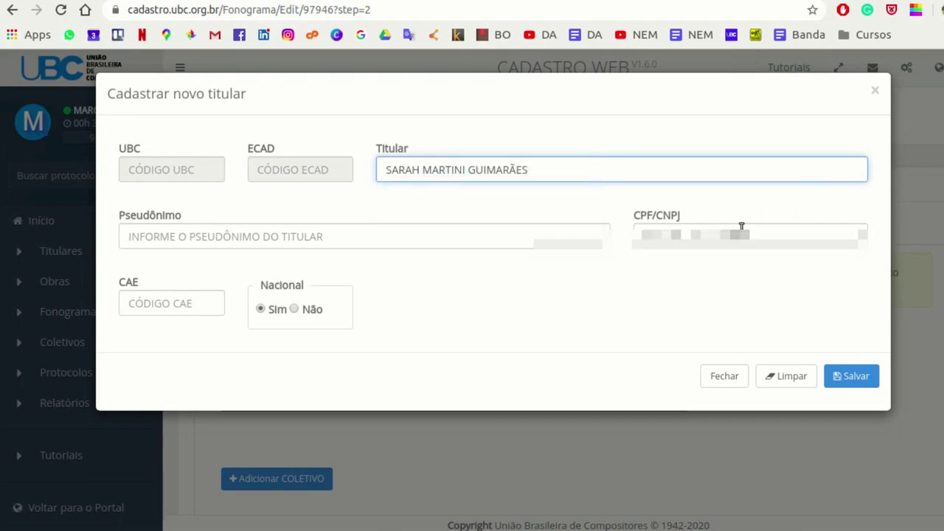
{"action": "key", "text": "Return"}
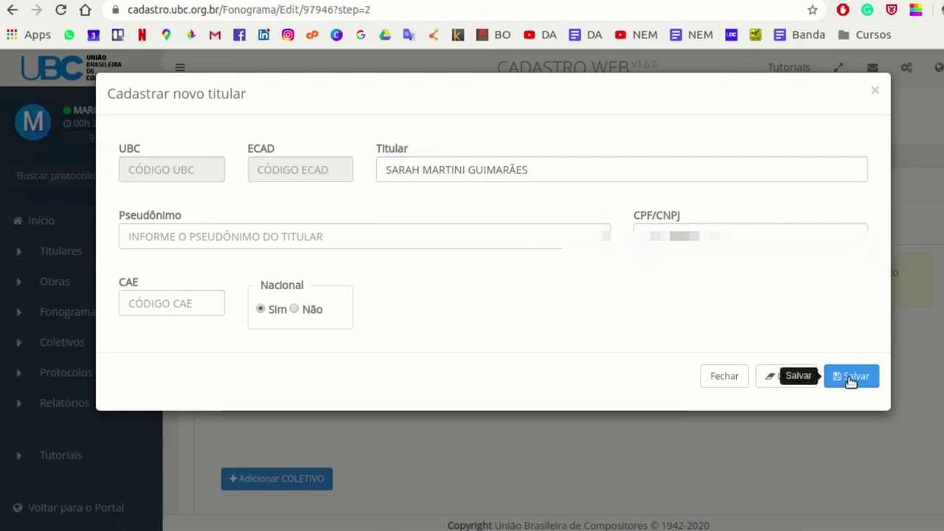
{"action": "left_click", "coordinate": [848, 376]}
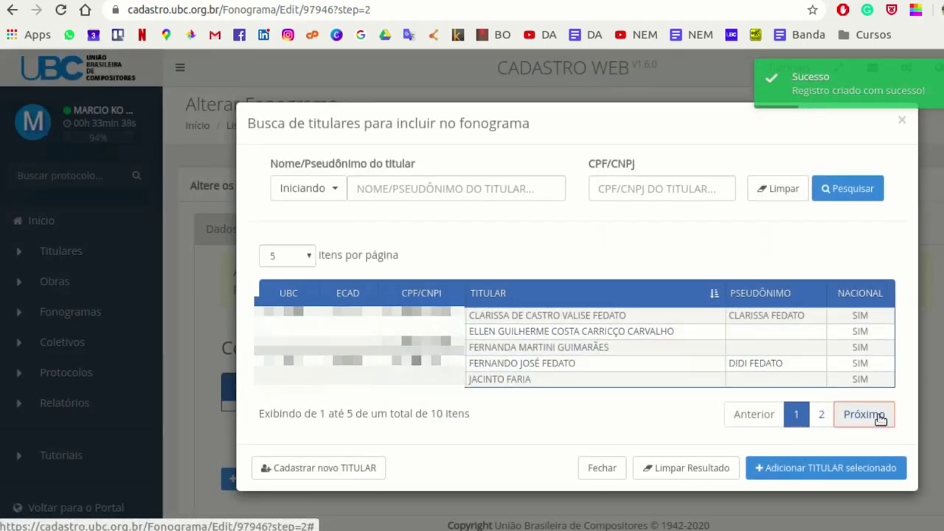
- Add the last holder on results page 2 as CORO / VOZ and save the row
{"action": "left_click", "coordinate": [870, 415]}
{"action": "left_click", "coordinate": [580, 378]}
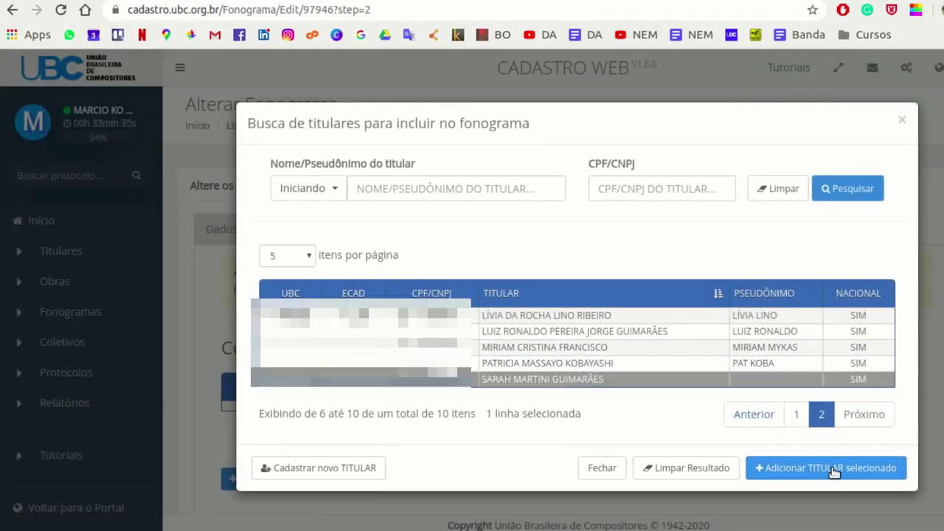
{"action": "left_click", "coordinate": [777, 468]}
{"action": "scroll", "coordinate": [785, 222], "scroll_direction": "down", "scroll_amount": 5}
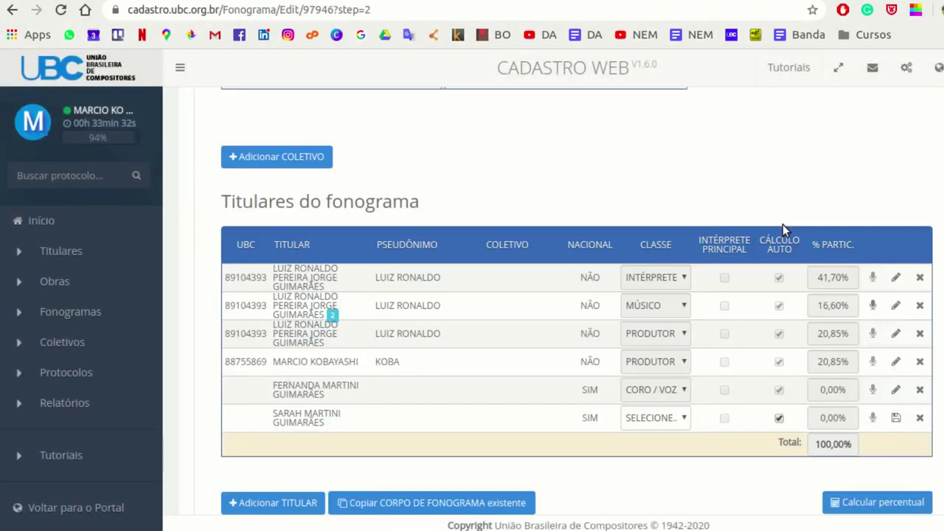
{"action": "left_click", "coordinate": [683, 421]}
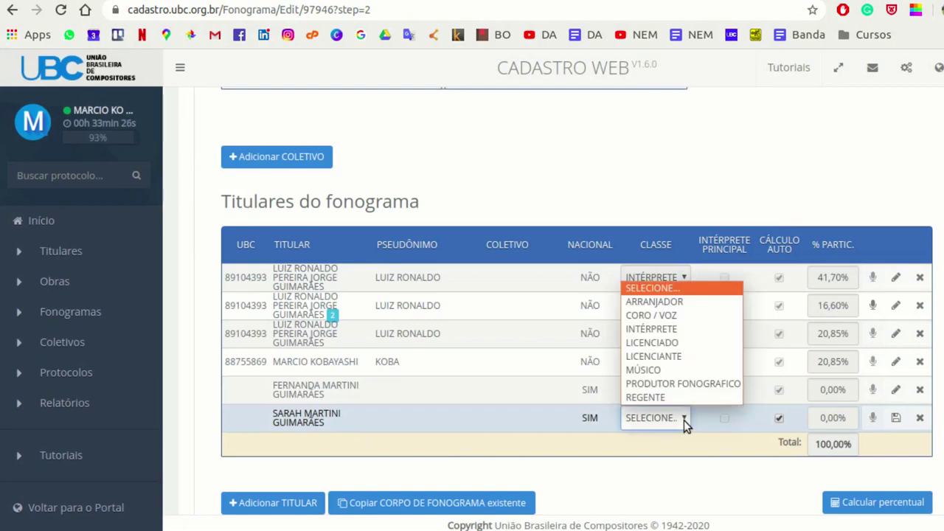
{"action": "left_click", "coordinate": [697, 316]}
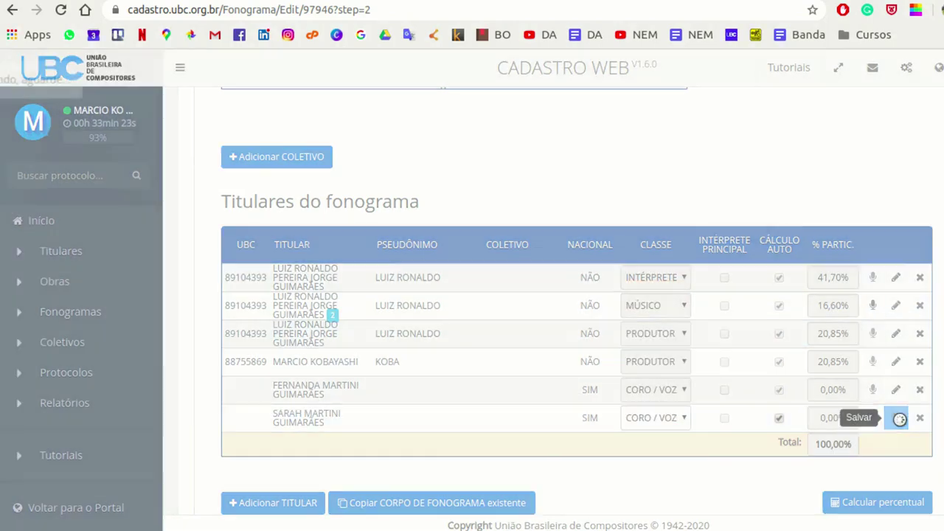
{"action": "left_click", "coordinate": [895, 417]}
{"action": "scroll", "coordinate": [879, 207], "scroll_direction": "down", "scroll_amount": 3}
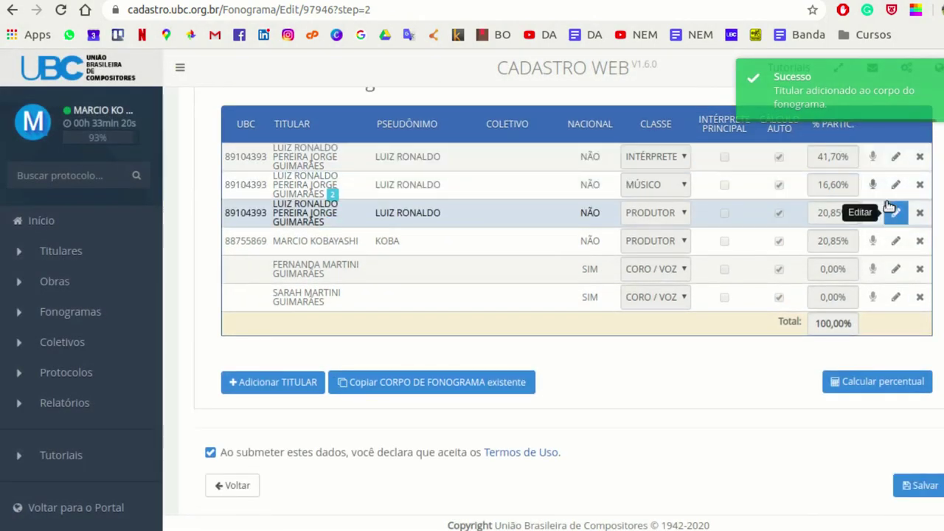
- Recalculate the holders' share percentages and bring up the Envio de áudio tab's Áudio field
{"action": "left_click", "coordinate": [902, 384]}
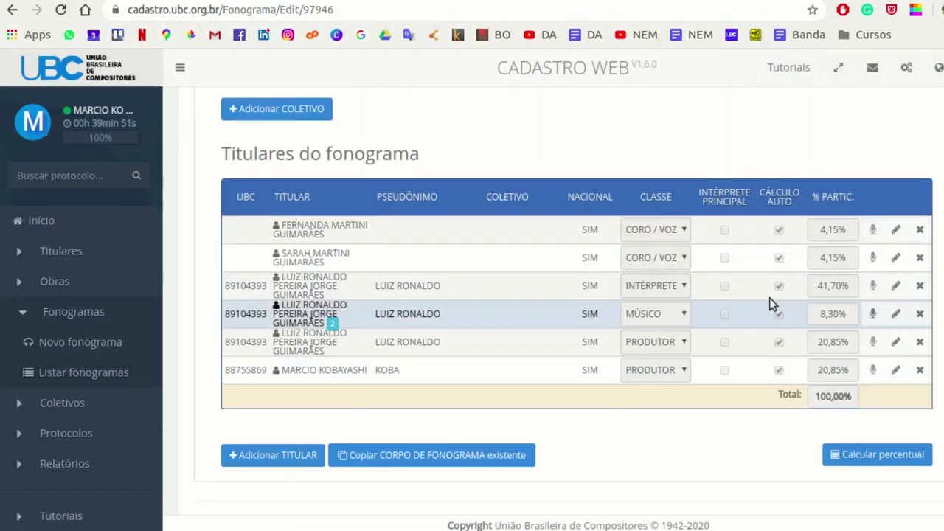
{"action": "scroll", "coordinate": [769, 299], "scroll_direction": "up", "scroll_amount": 10}
{"action": "left_click", "coordinate": [521, 239]}
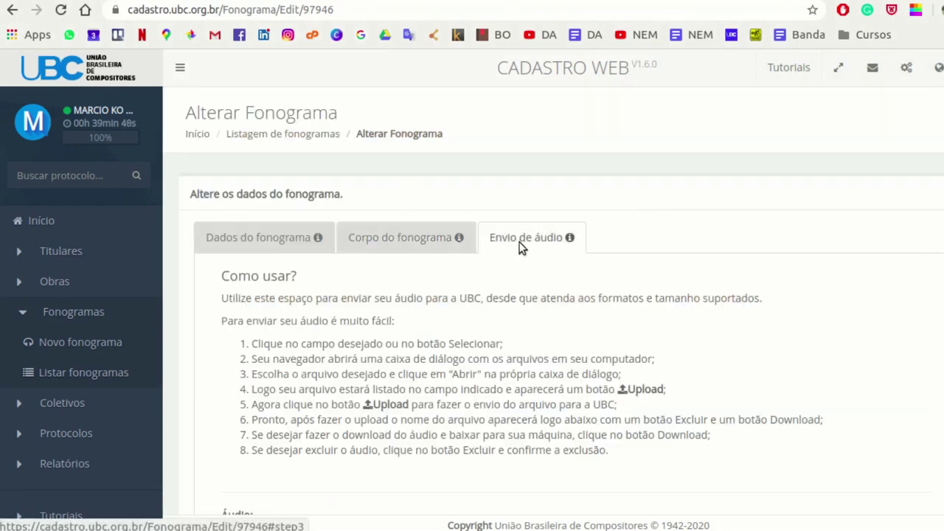
{"action": "scroll", "coordinate": [704, 221], "scroll_direction": "down", "scroll_amount": 2}
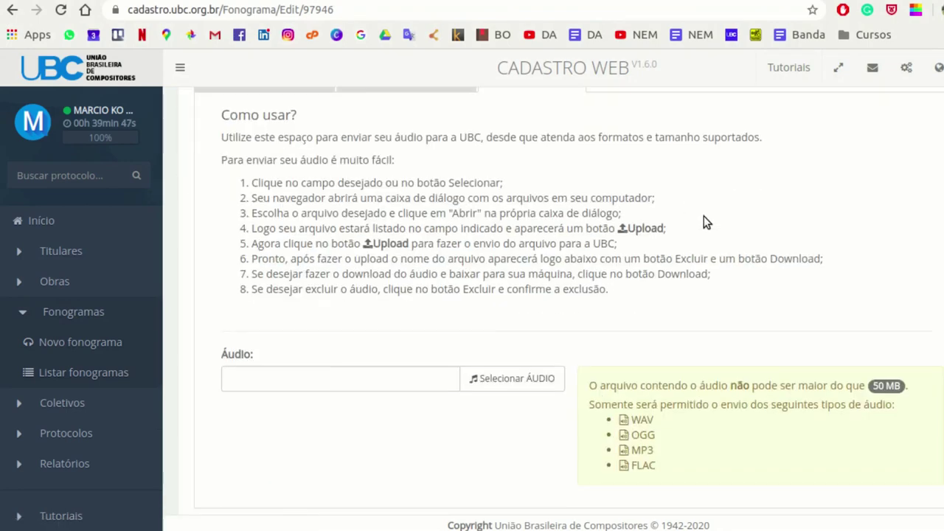
- Select and upload Reino_v04.wav in the Áudio field, then save the phonogram
{"action": "left_click", "coordinate": [535, 385]}
{"action": "left_click", "coordinate": [188, 92]}
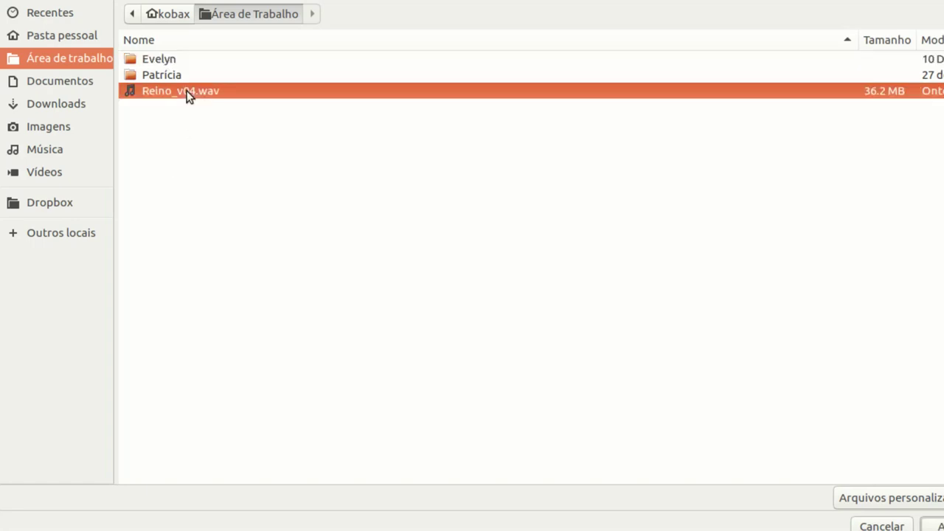
{"action": "key", "text": "Return"}
{"action": "left_click", "coordinate": [542, 379]}
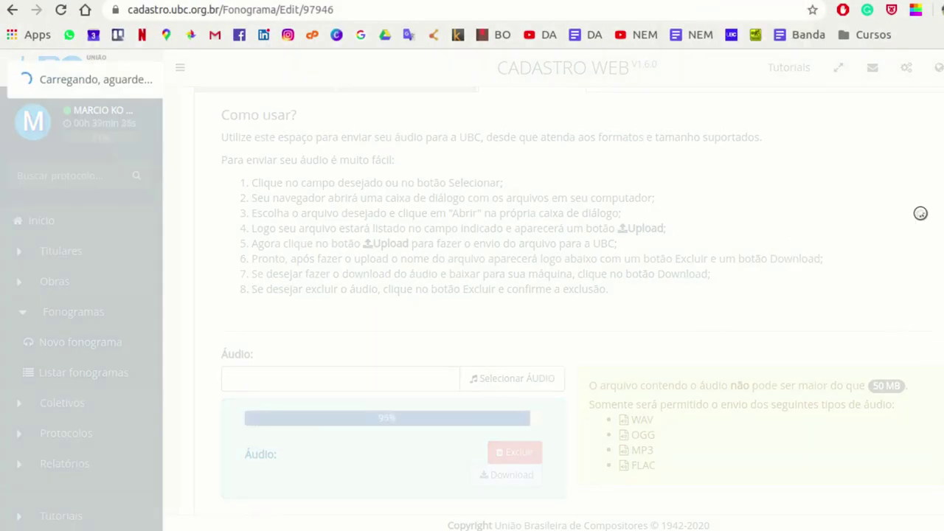
{"action": "scroll", "coordinate": [519, 188], "scroll_direction": "down", "scroll_amount": 3}
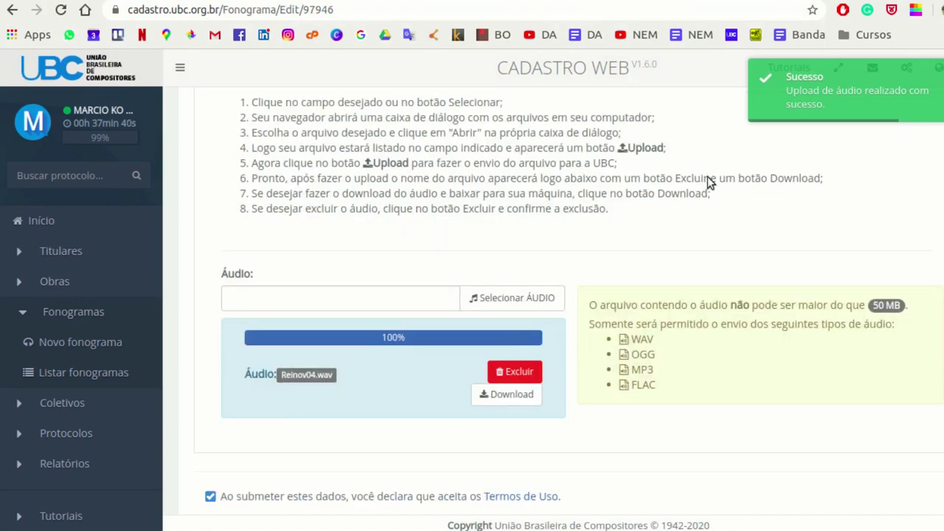
{"action": "left_click", "coordinate": [914, 490]}
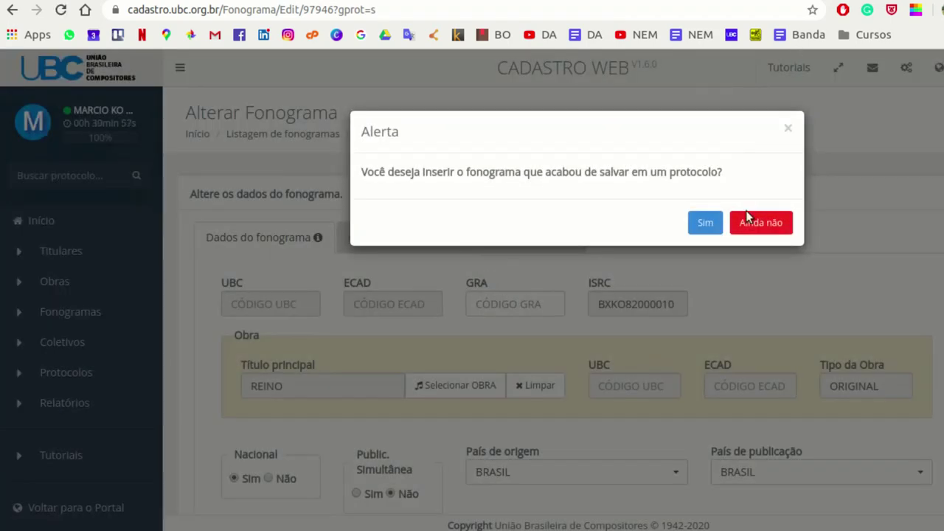
- Accept adding REINO to a protocol and go to Protocolos > Listar protocolos
{"action": "left_click", "coordinate": [706, 222]}
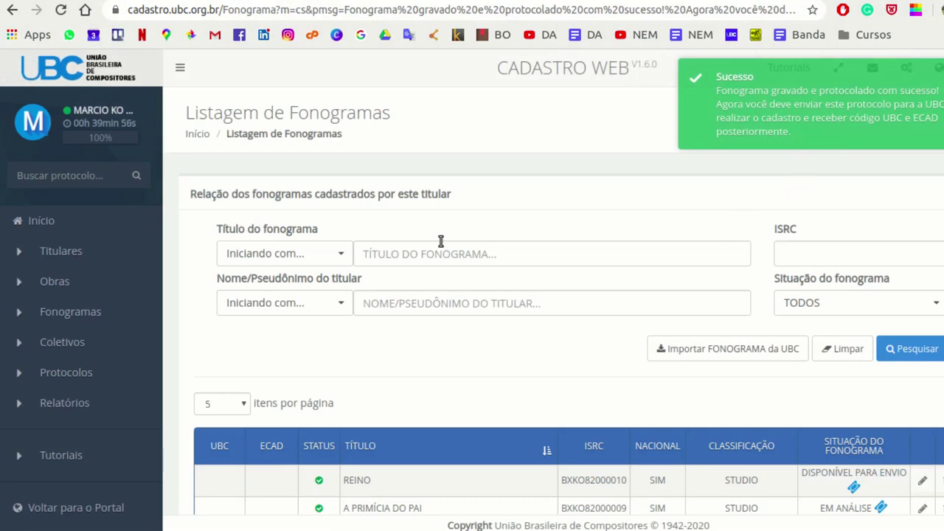
{"action": "scroll", "coordinate": [440, 241], "scroll_direction": "down", "scroll_amount": 2}
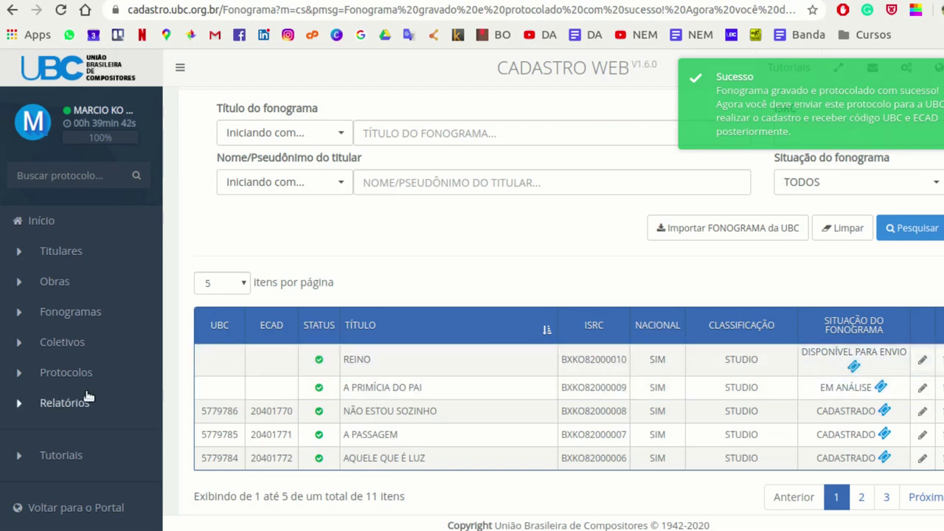
{"action": "left_click", "coordinate": [23, 375]}
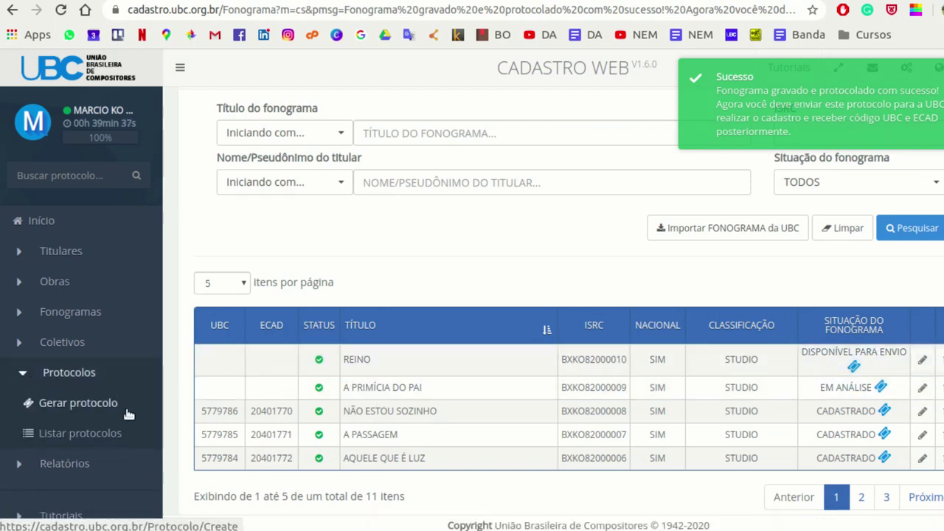
{"action": "left_click", "coordinate": [104, 435]}
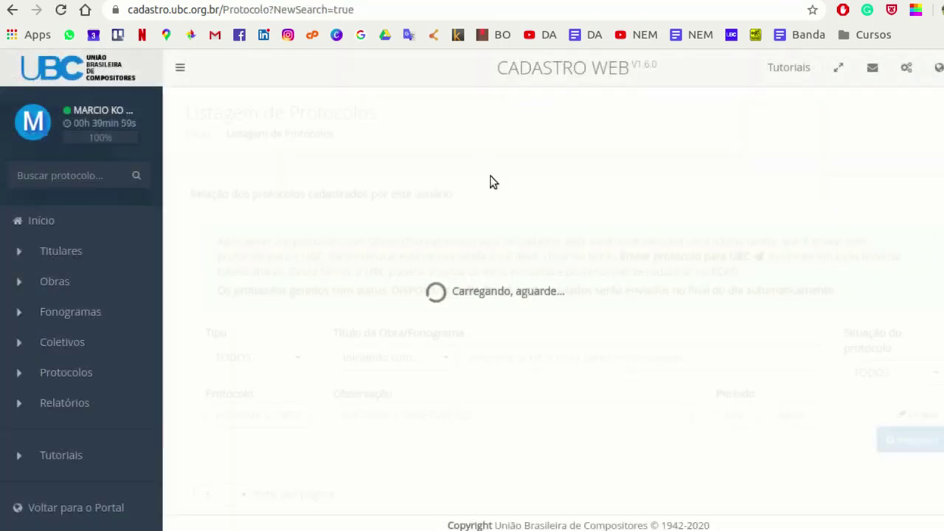
{"action": "scroll", "coordinate": [505, 169], "scroll_direction": "down", "scroll_amount": 3}
{"action": "scroll", "coordinate": [586, 394], "scroll_direction": "down", "scroll_amount": 3}
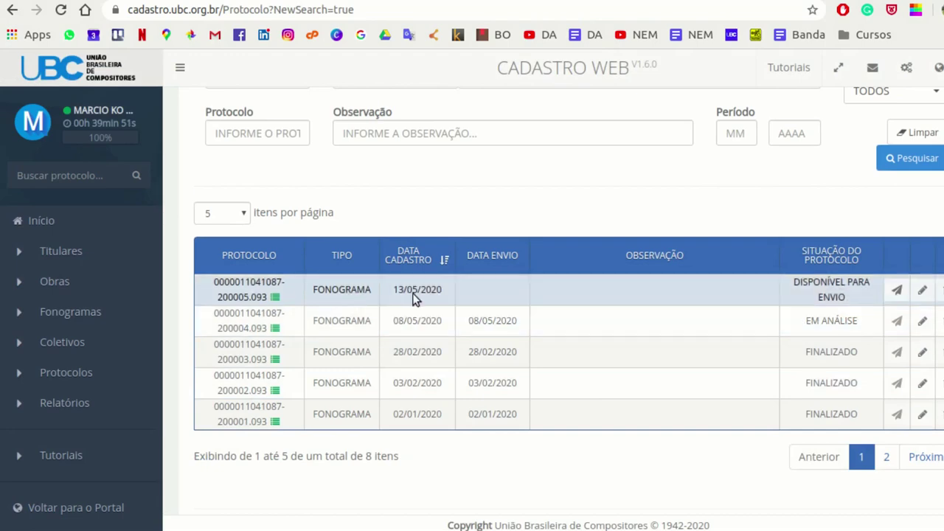
{"action": "left_click", "coordinate": [898, 292]}
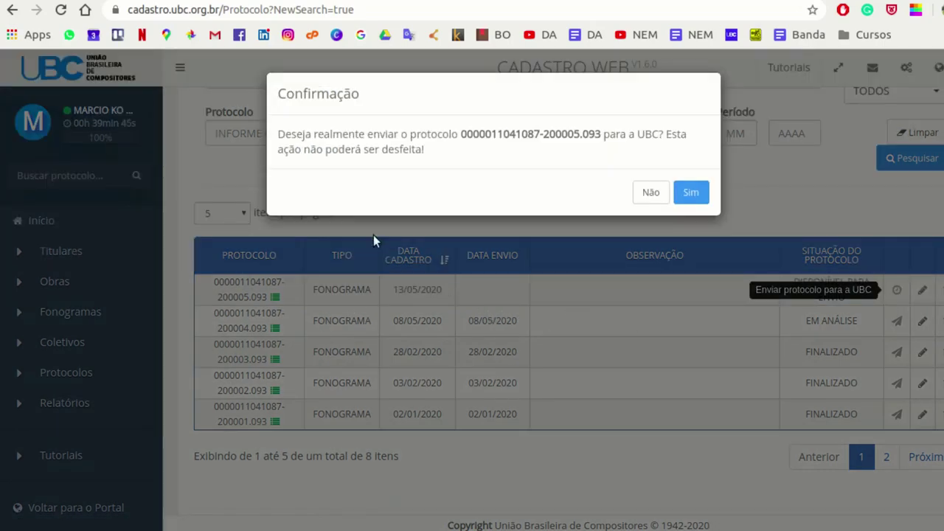
{"action": "left_click", "coordinate": [691, 193]}
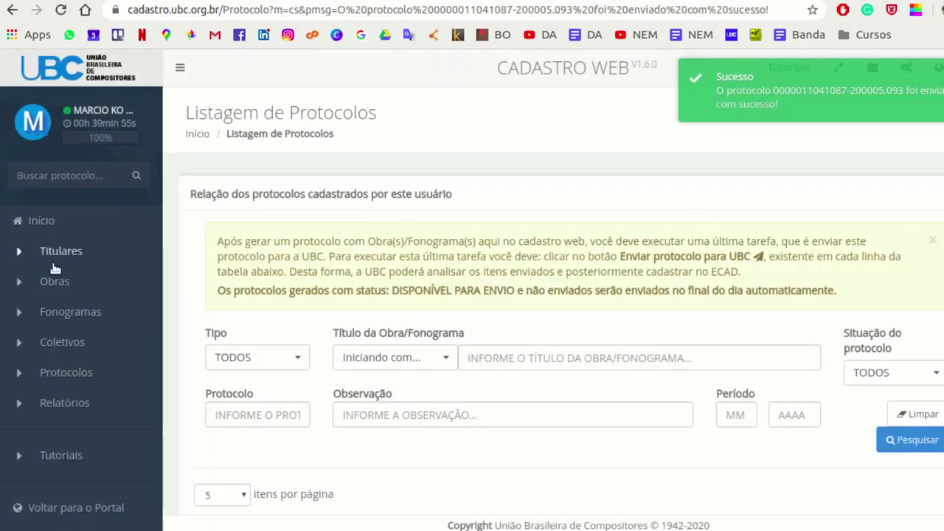
- Reopen the protocol list to verify its status is ENVIADO PARA SOCIEDADE
{"action": "left_click", "coordinate": [52, 372]}
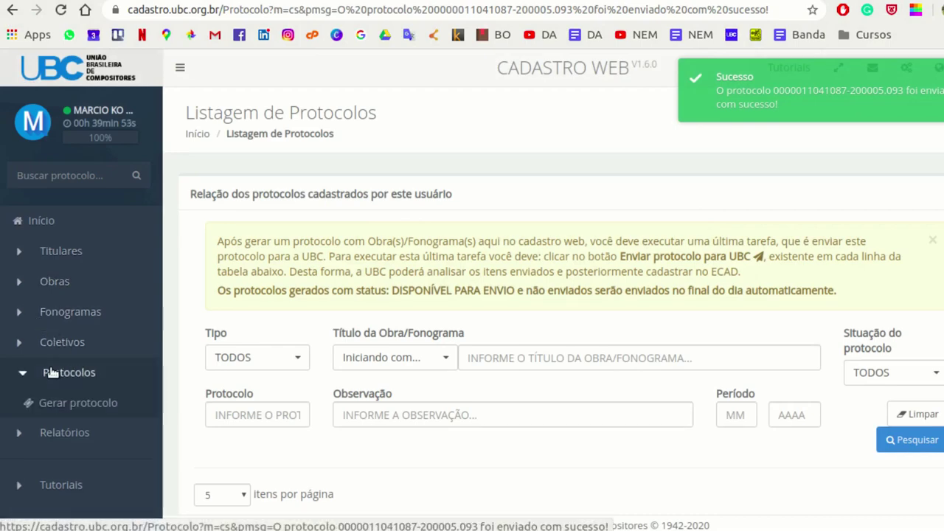
{"action": "left_click", "coordinate": [67, 431]}
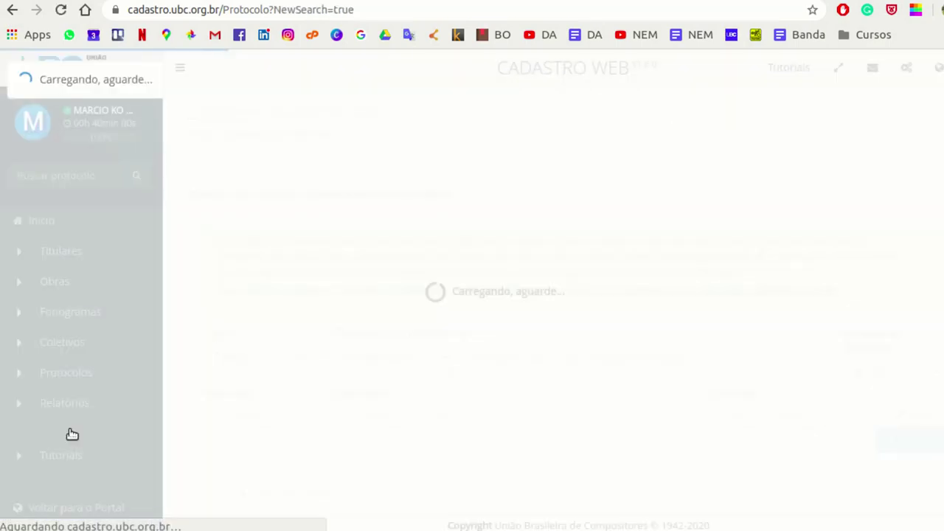
{"action": "scroll", "coordinate": [580, 192], "scroll_direction": "down", "scroll_amount": 4}
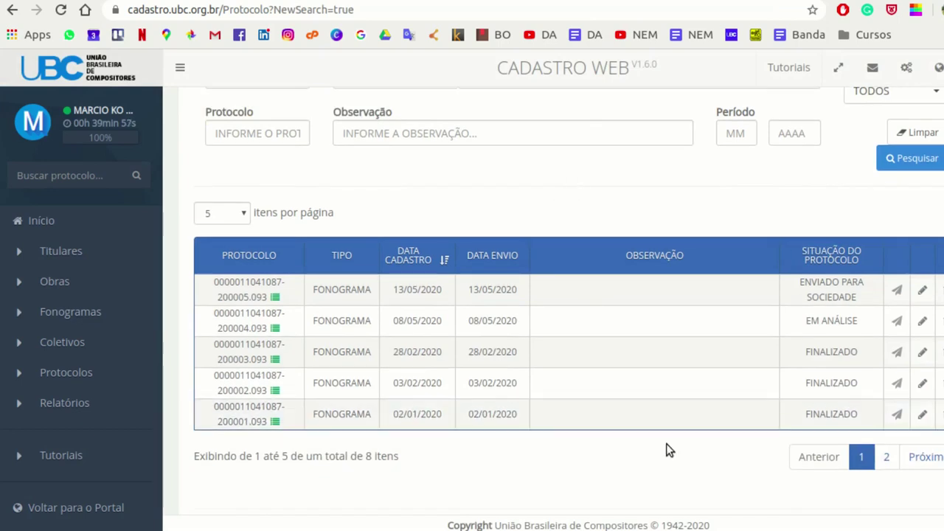